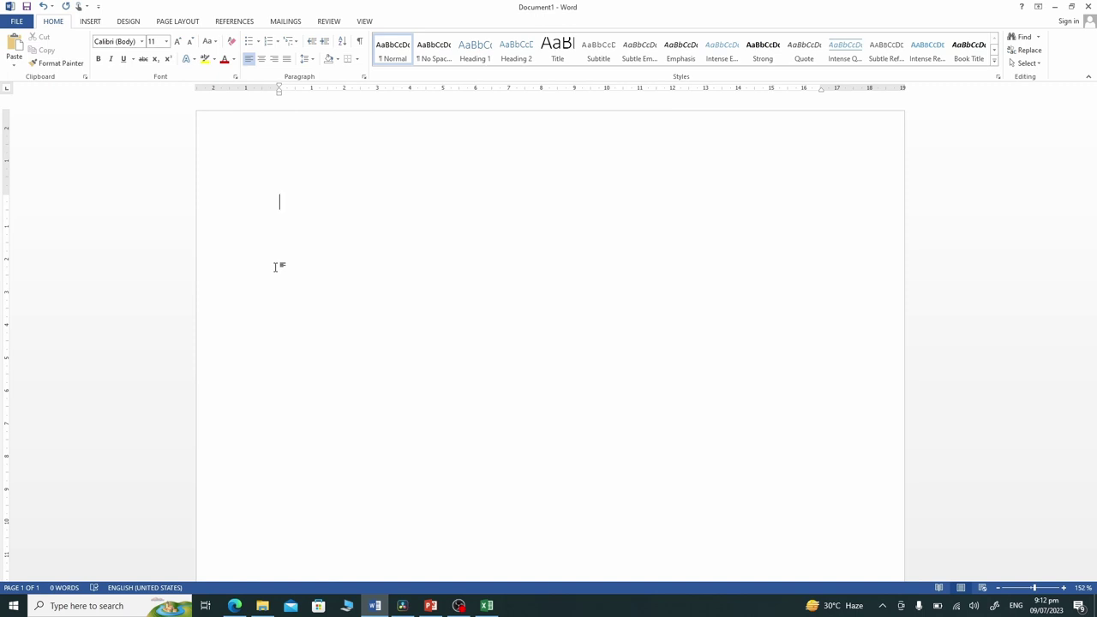
Insert a Line chart with the default three-series sample data into the document
click(90, 21)
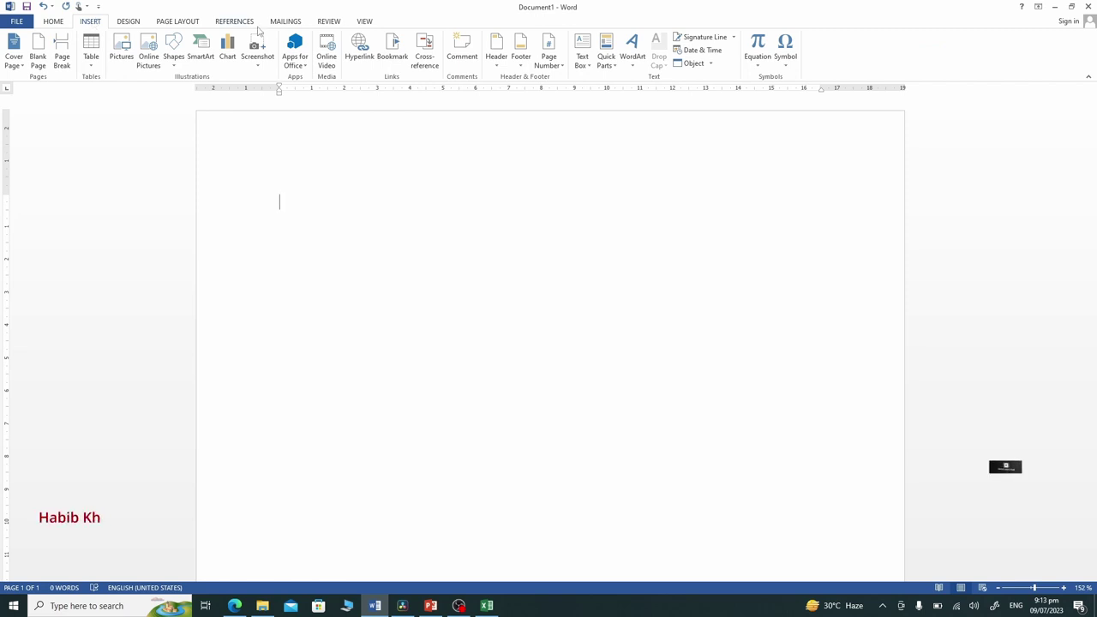
click(228, 51)
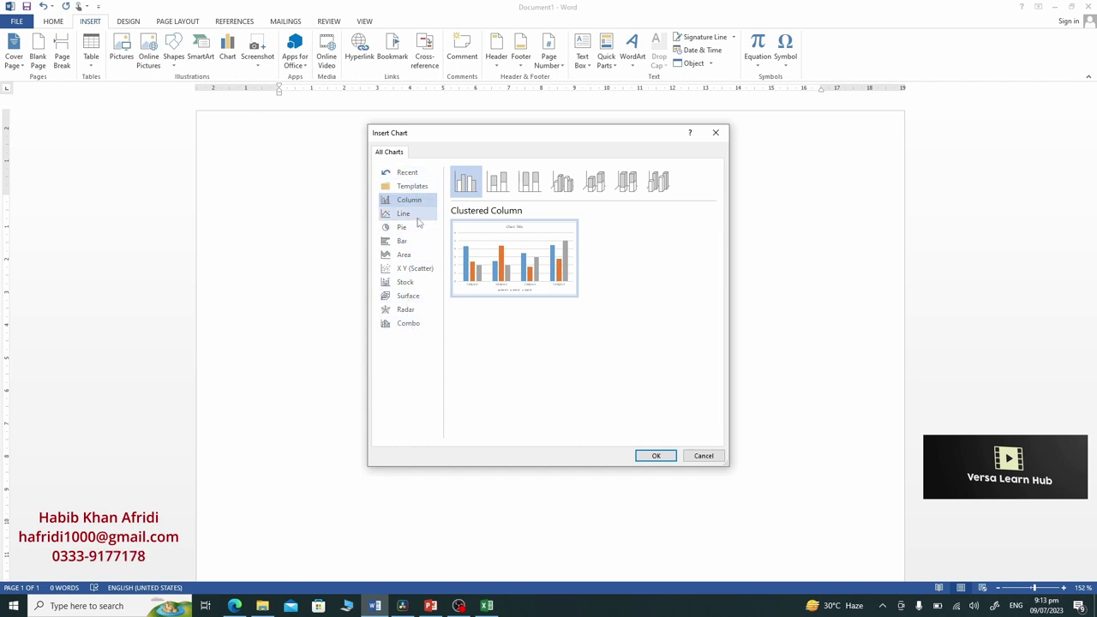
click(417, 218)
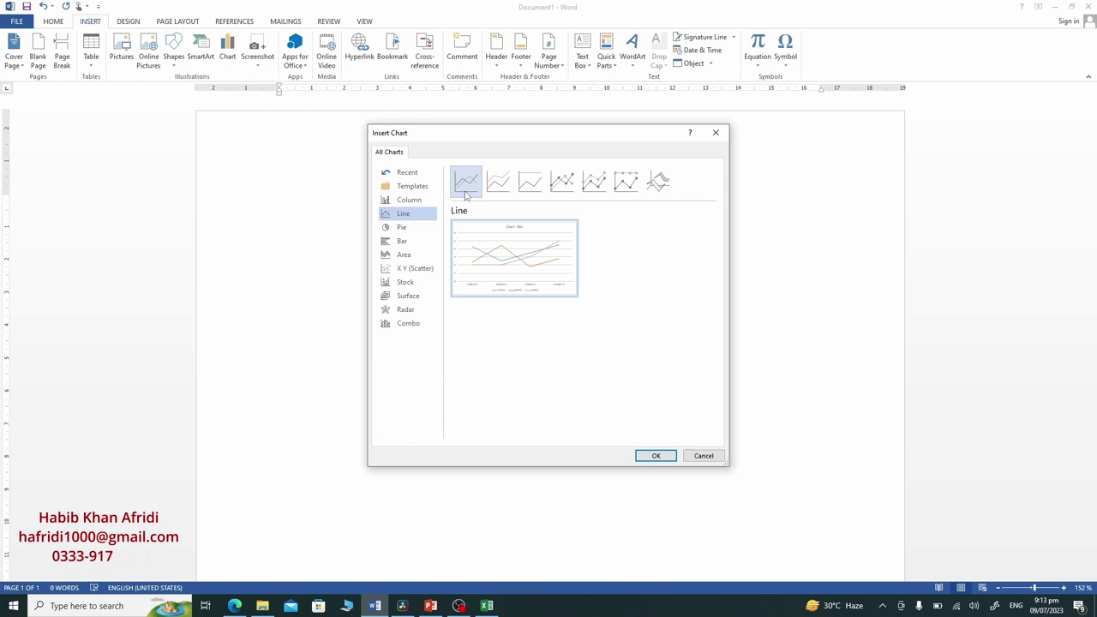
click(649, 455)
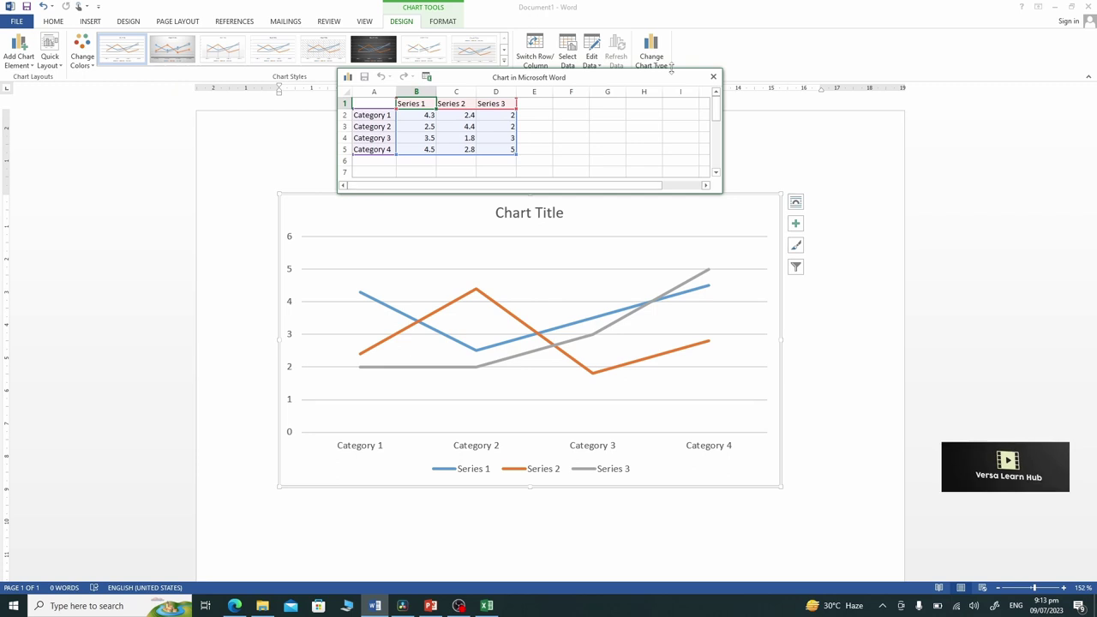
click(713, 76)
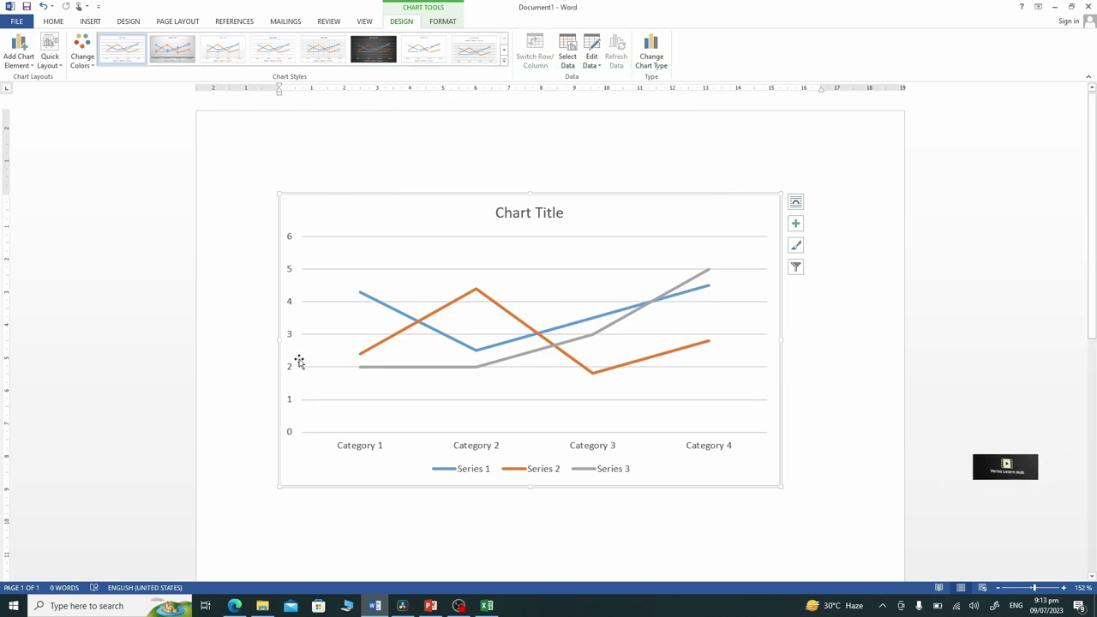
right_click(309, 197)
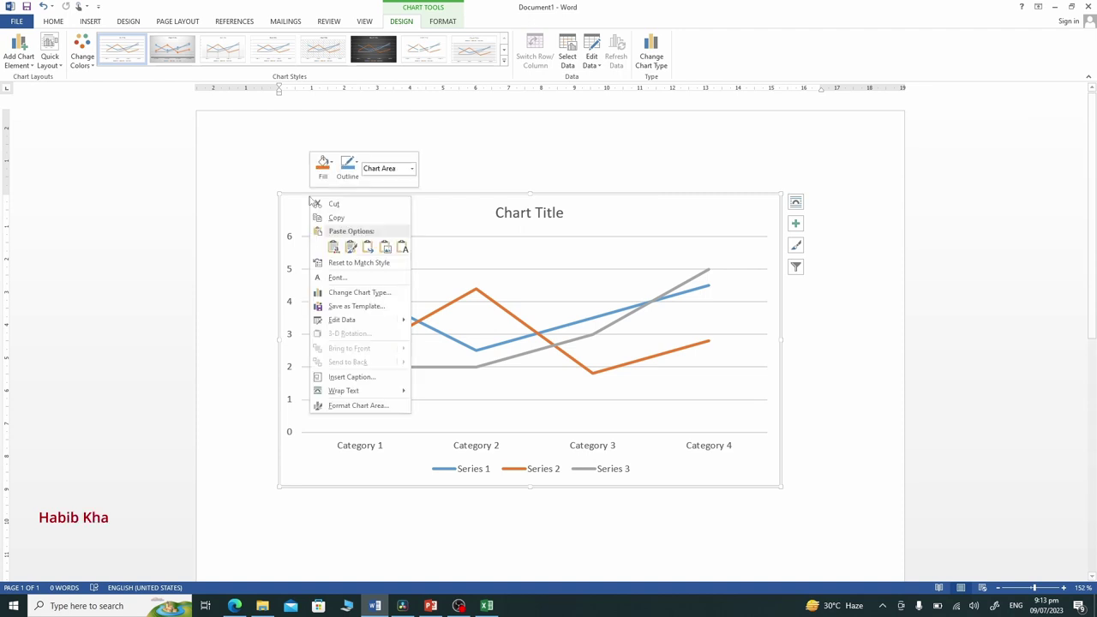
click(353, 319)
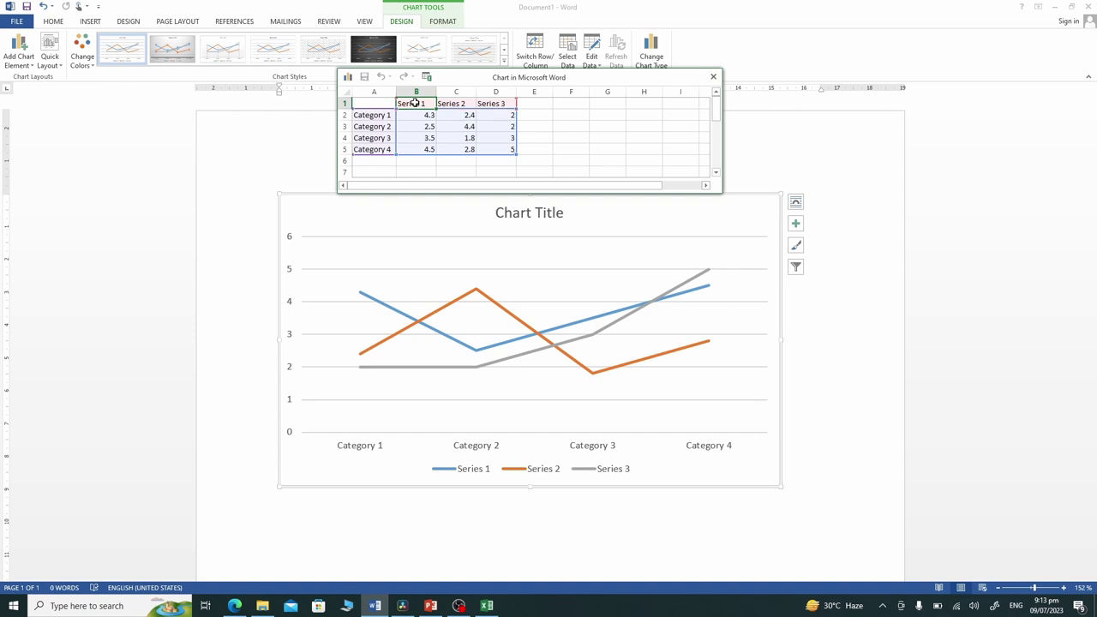
Rename the series to Pakistan and India and delete the unused Series 3 column
text(P)
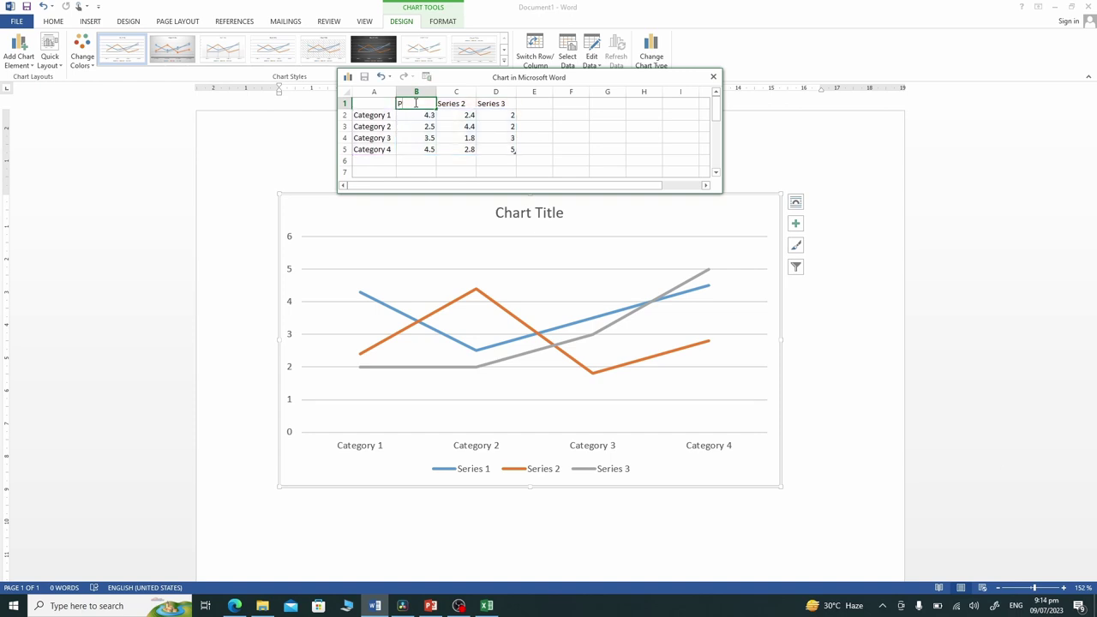
text(akistan)
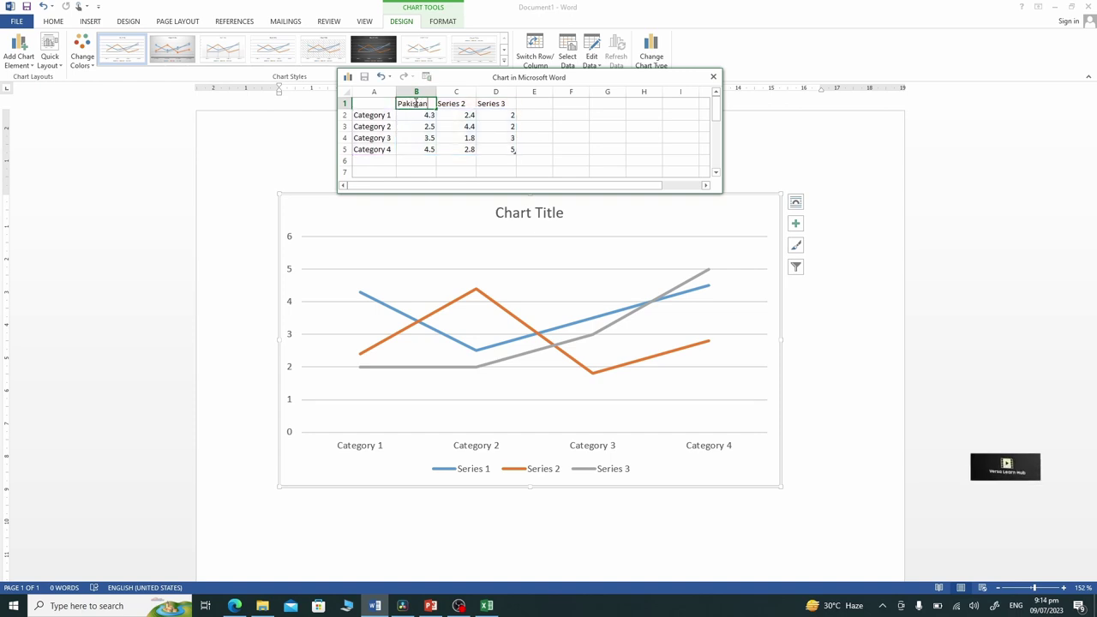
key(Tab)
text(In)
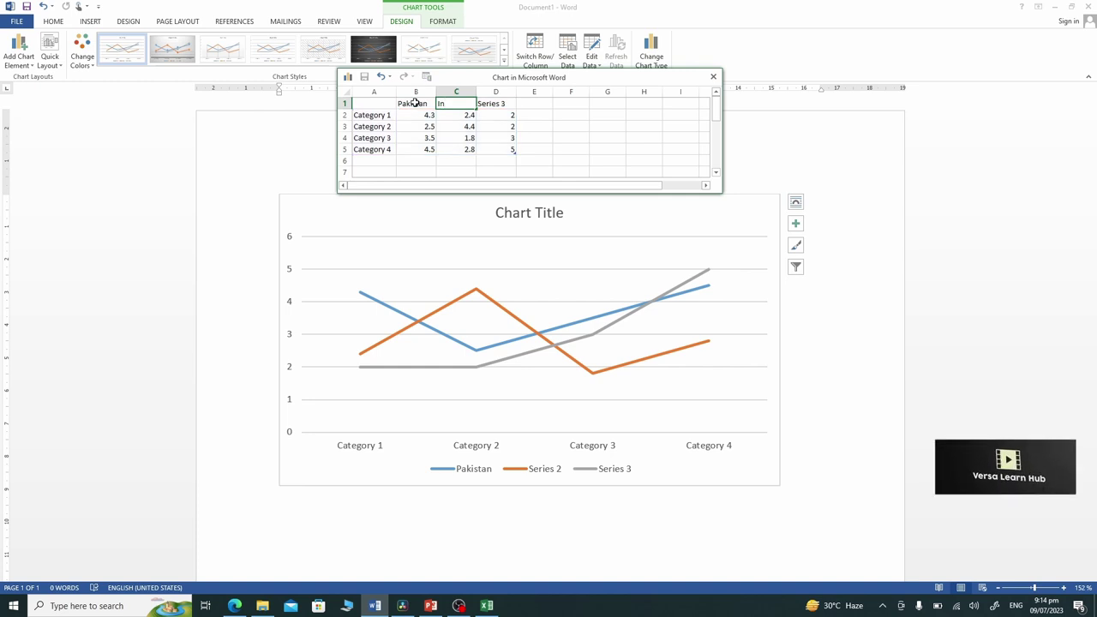
text(dia)
key(Tab)
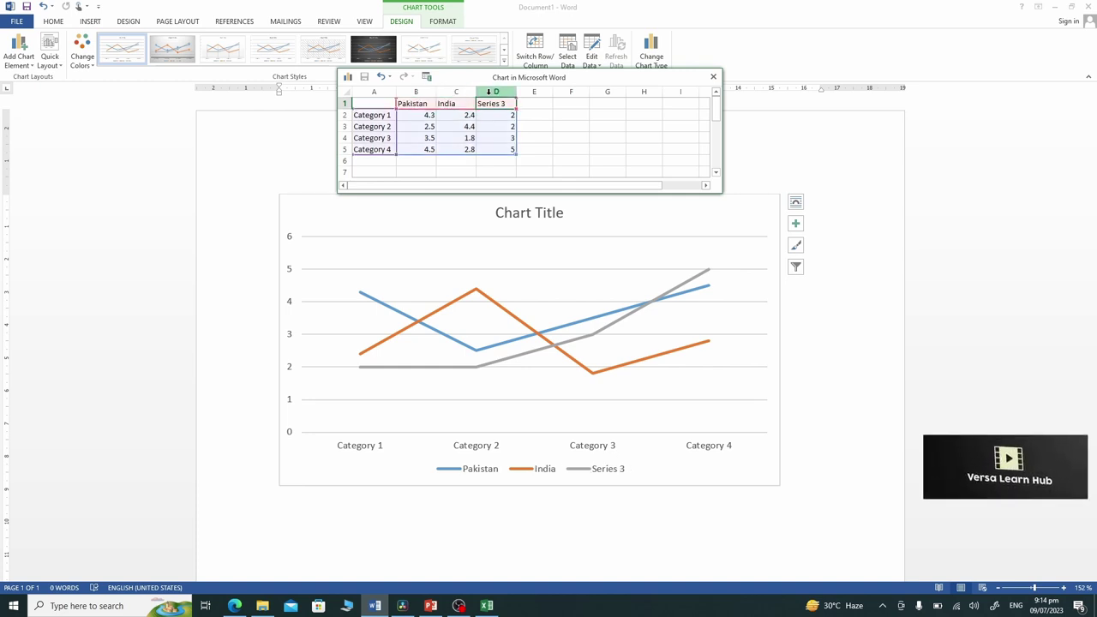
click(495, 92)
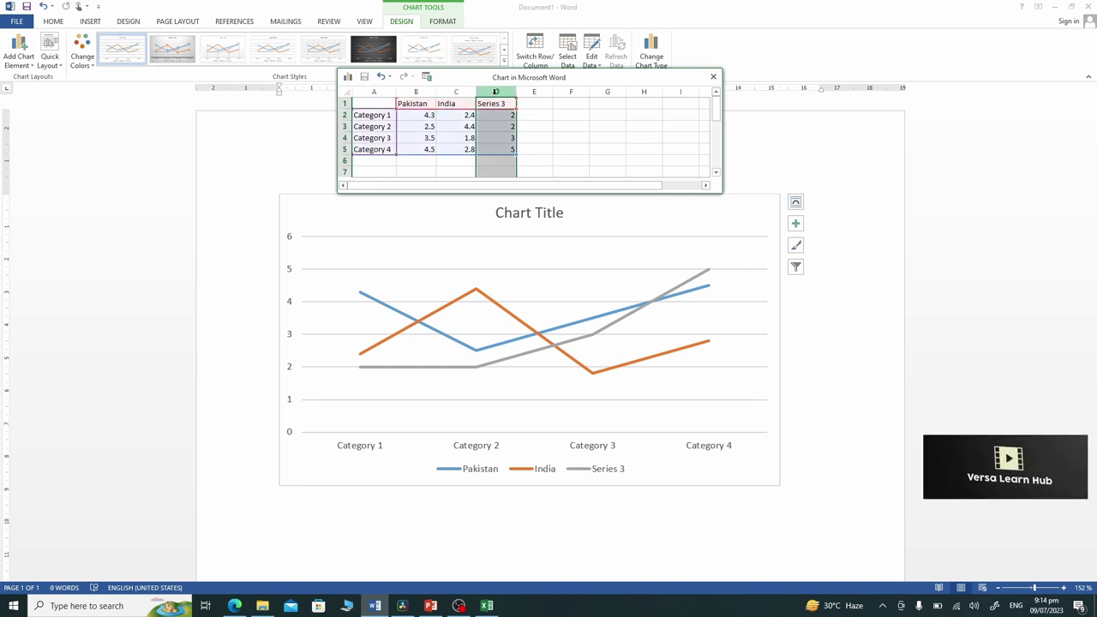
right_click(495, 91)
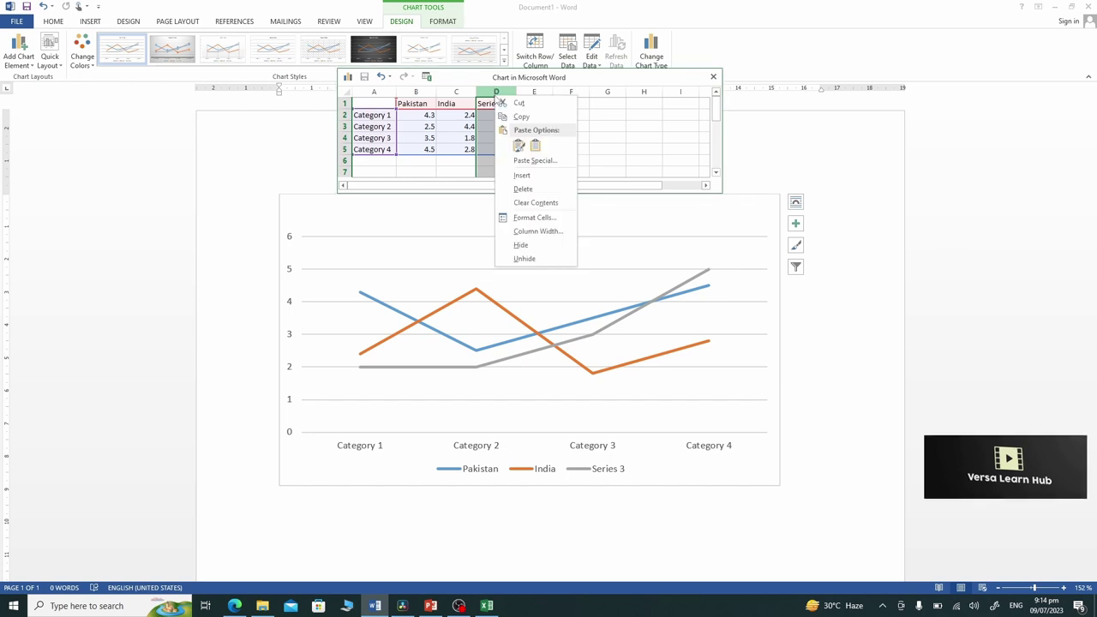
click(529, 196)
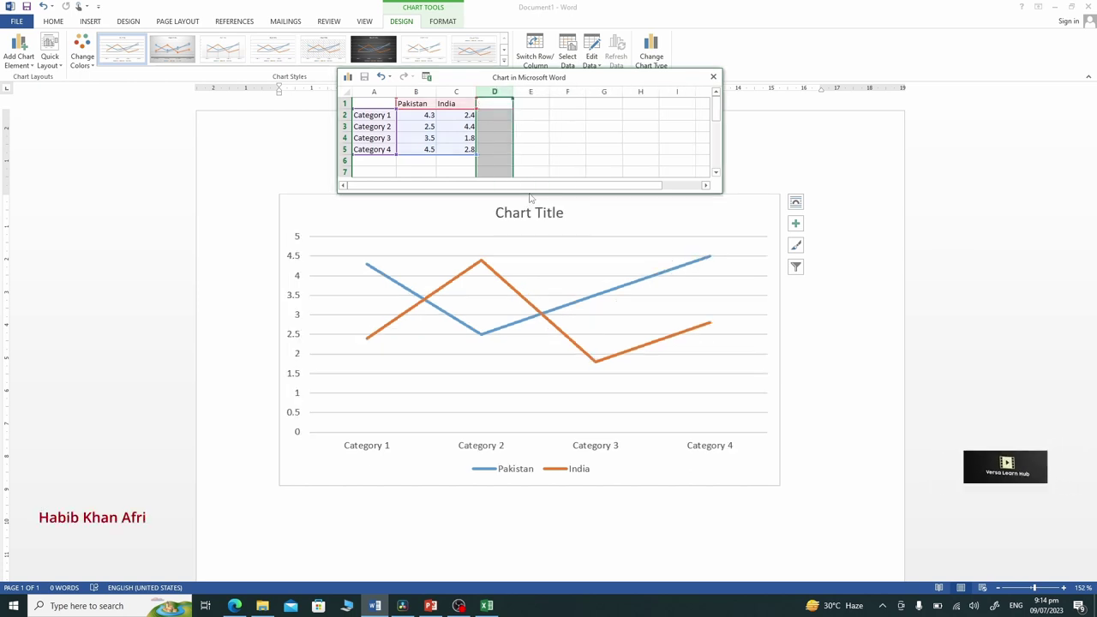
Rename the categories to 5 Overs, 10 Overs, 15 Overs and 20 Overs
click(381, 115)
text(Overs)
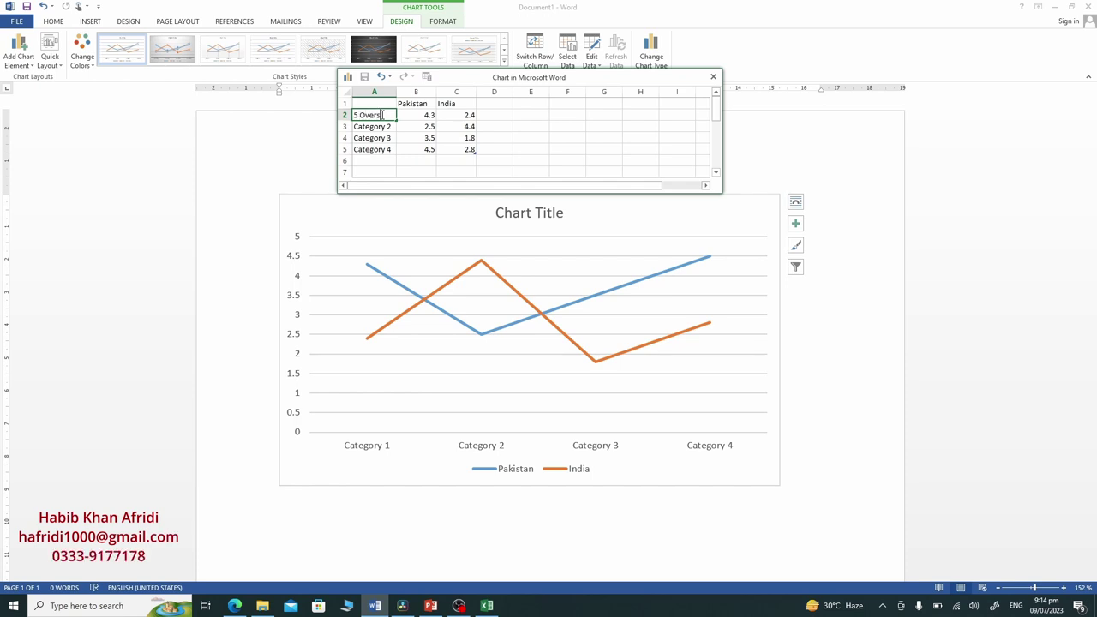
key(Return)
text(1)
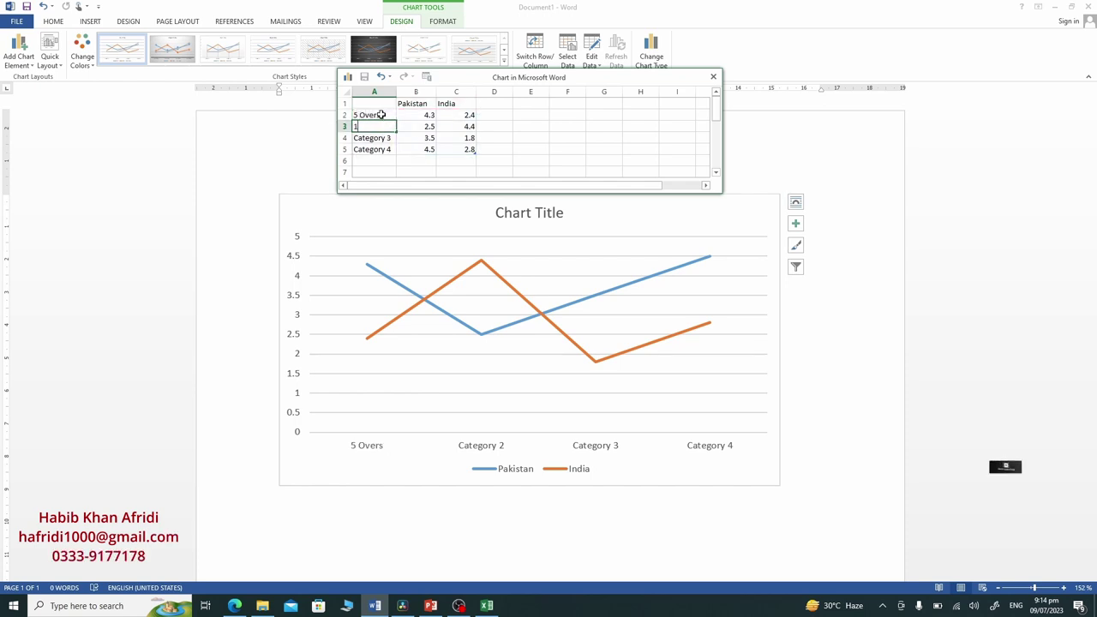
text(0 Overs)
key(Return)
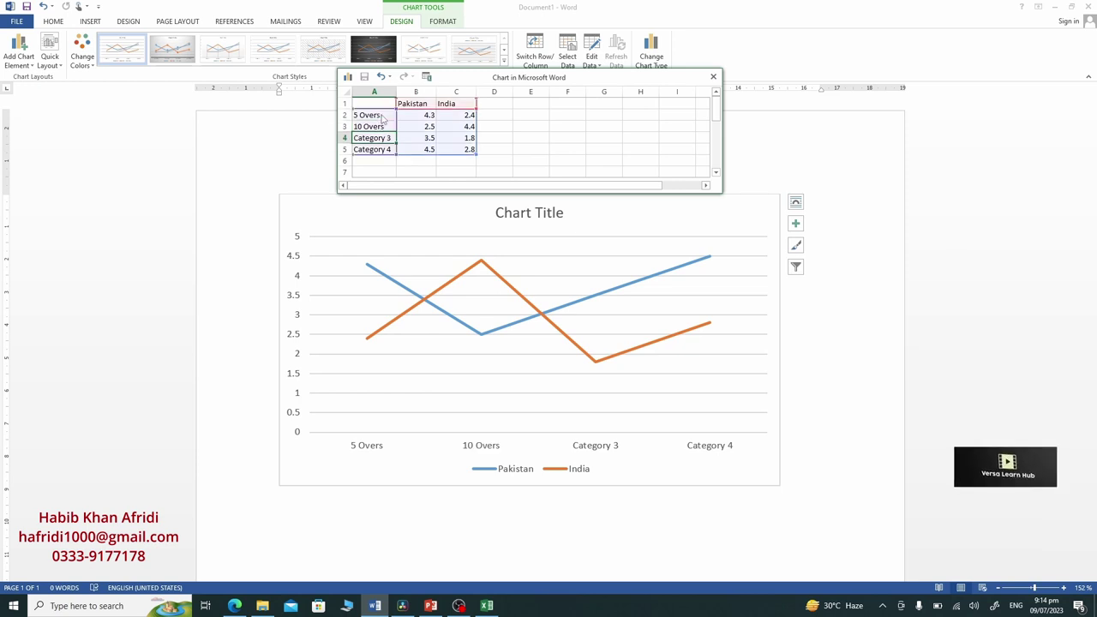
text(15 Overs)
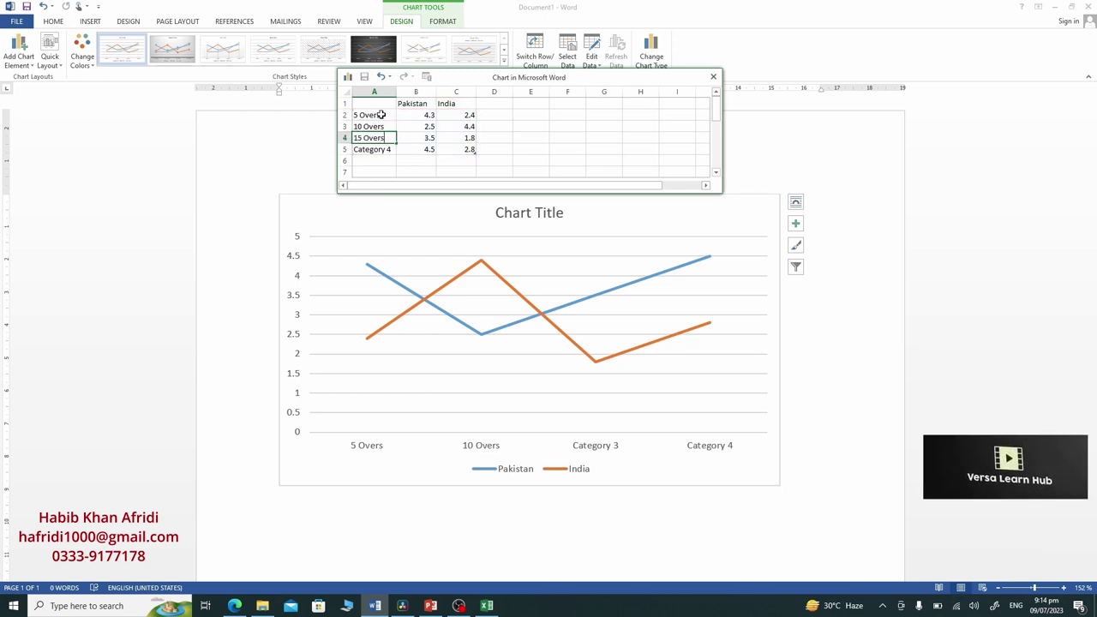
key(Return)
text(20 Overs)
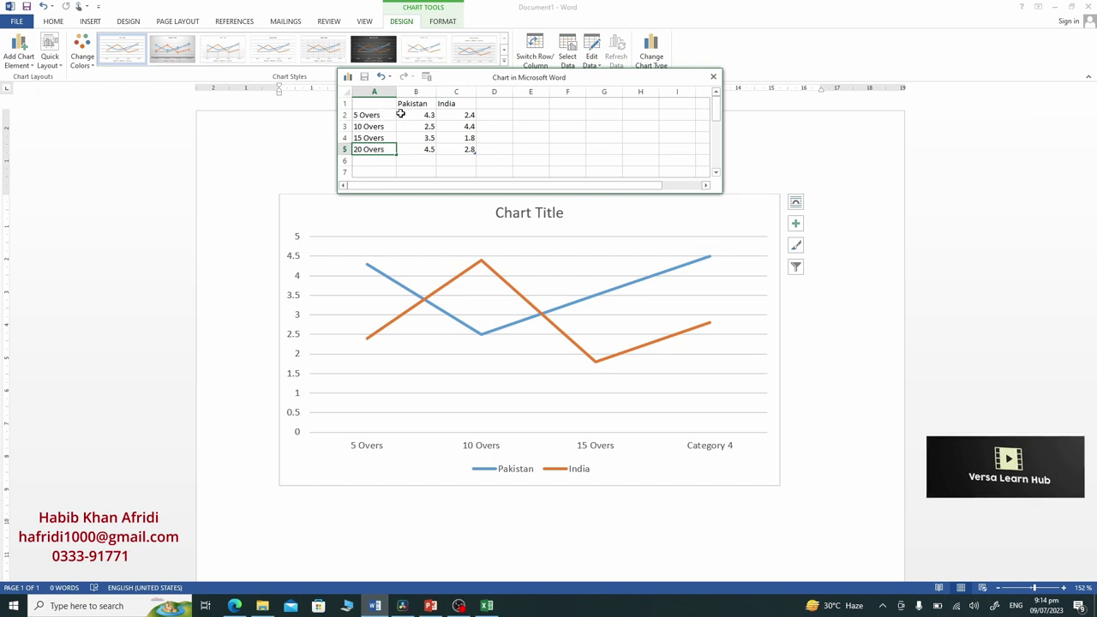
click(423, 115)
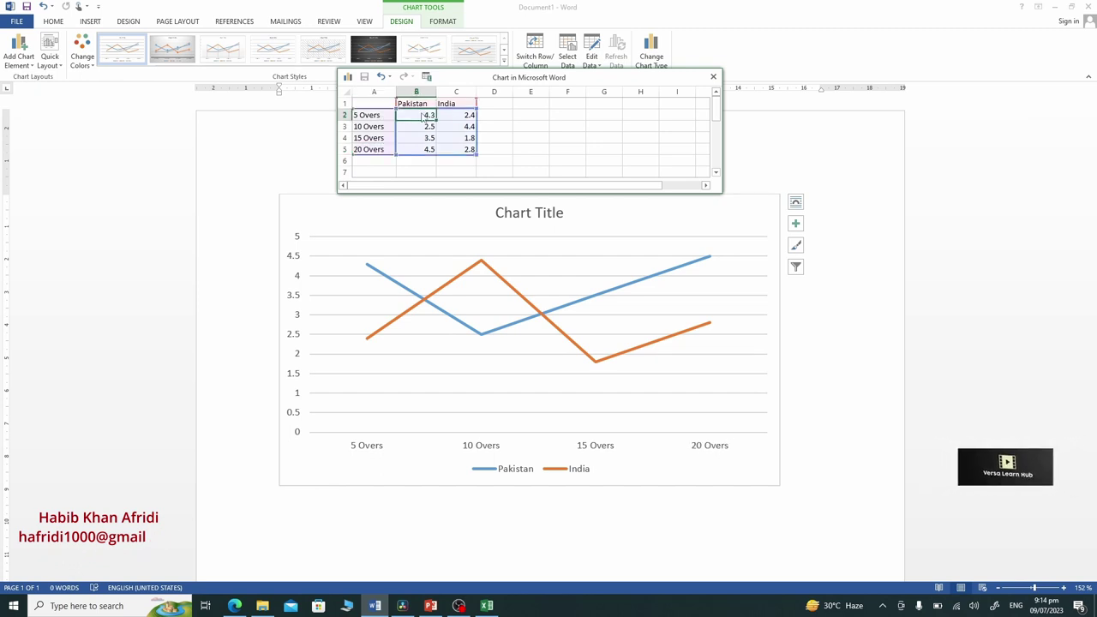
Enter Pakistan 20 and 35 and India 12 and 50 for 5 and 10 Overs
text(20)
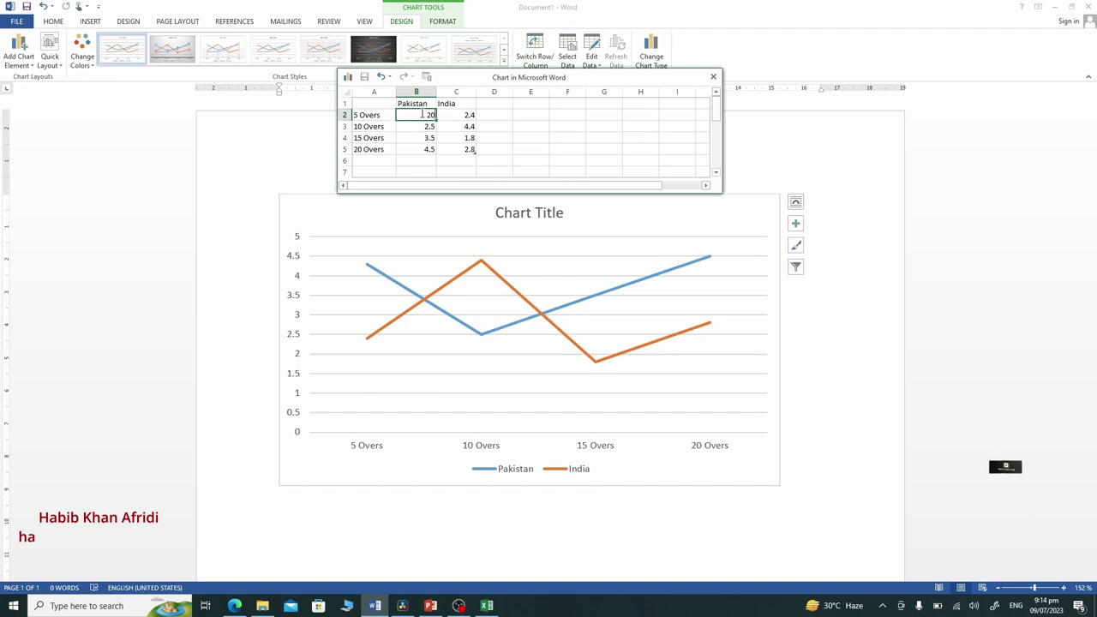
key(Tab)
text(12)
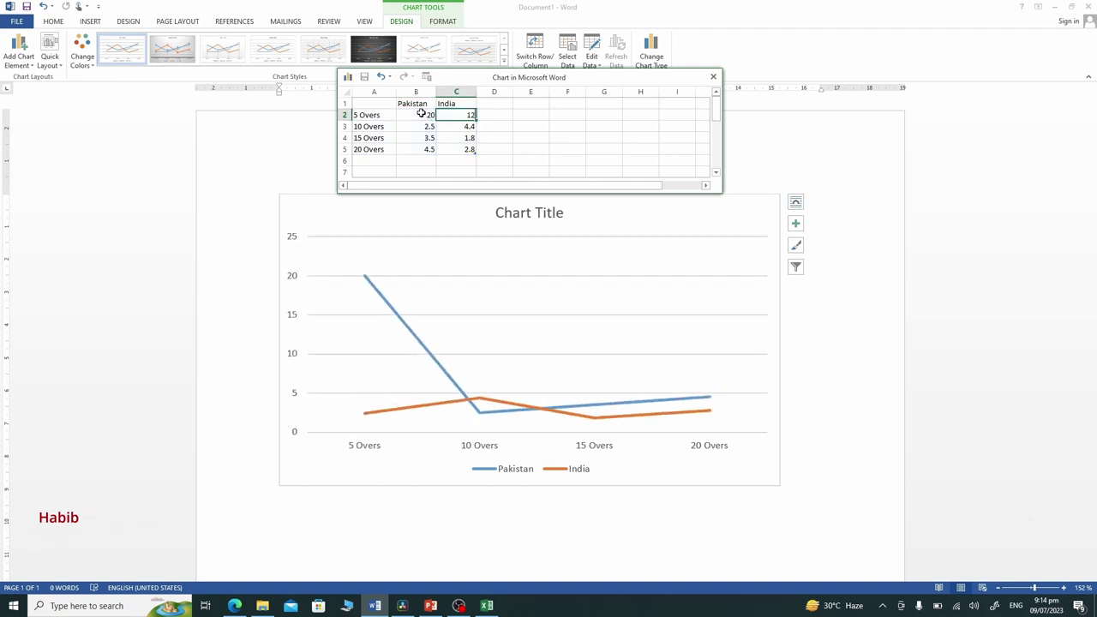
key(Return)
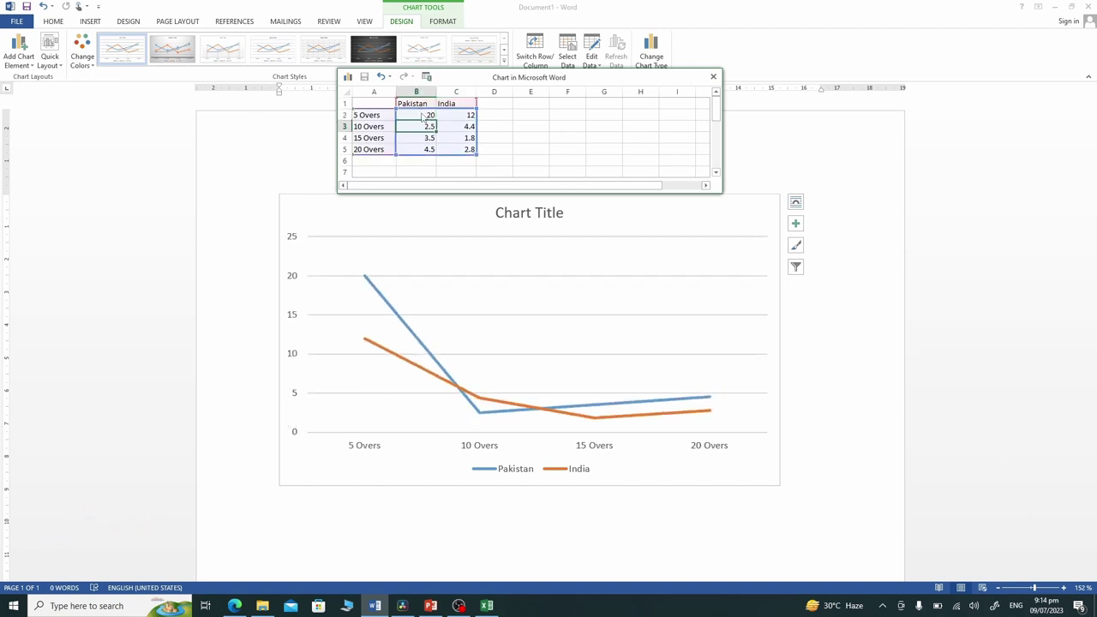
text(3)
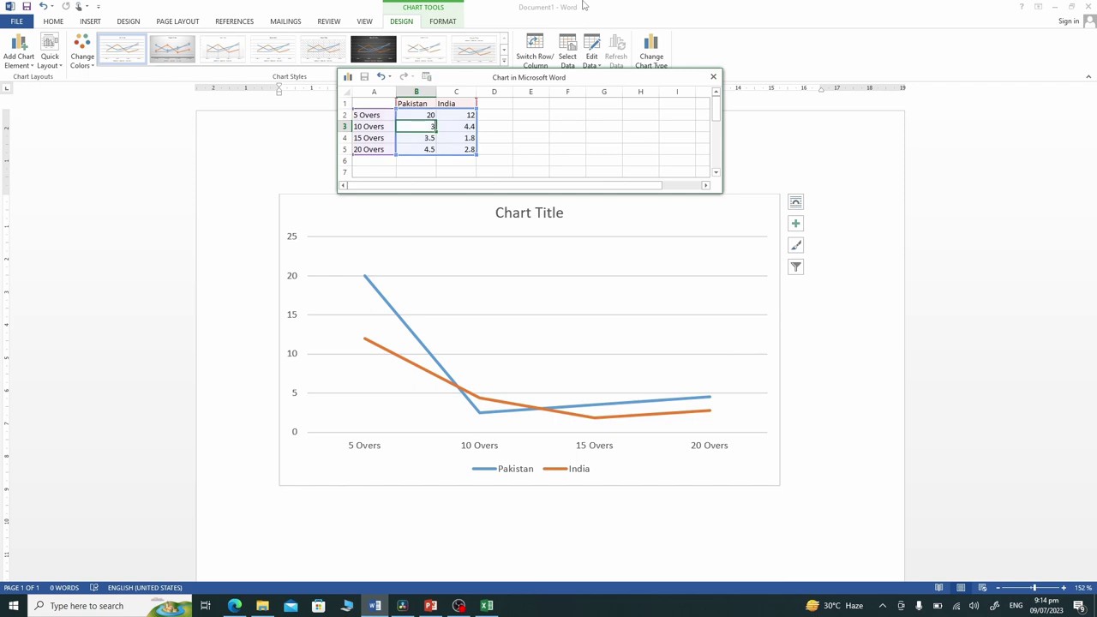
text(5)
key(Tab)
text(50)
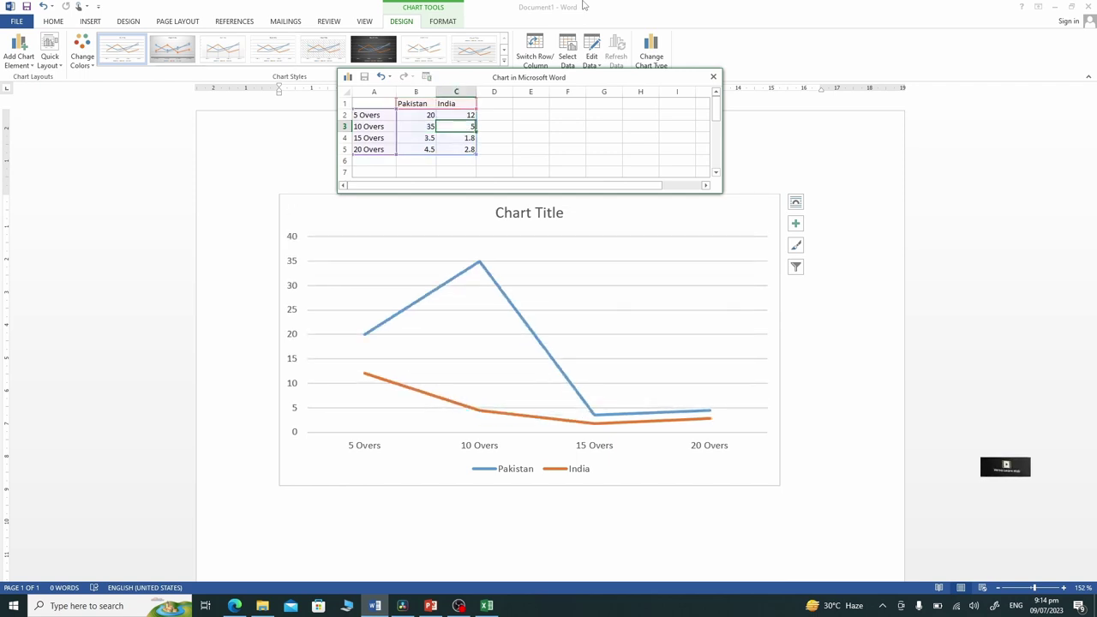
key(Return)
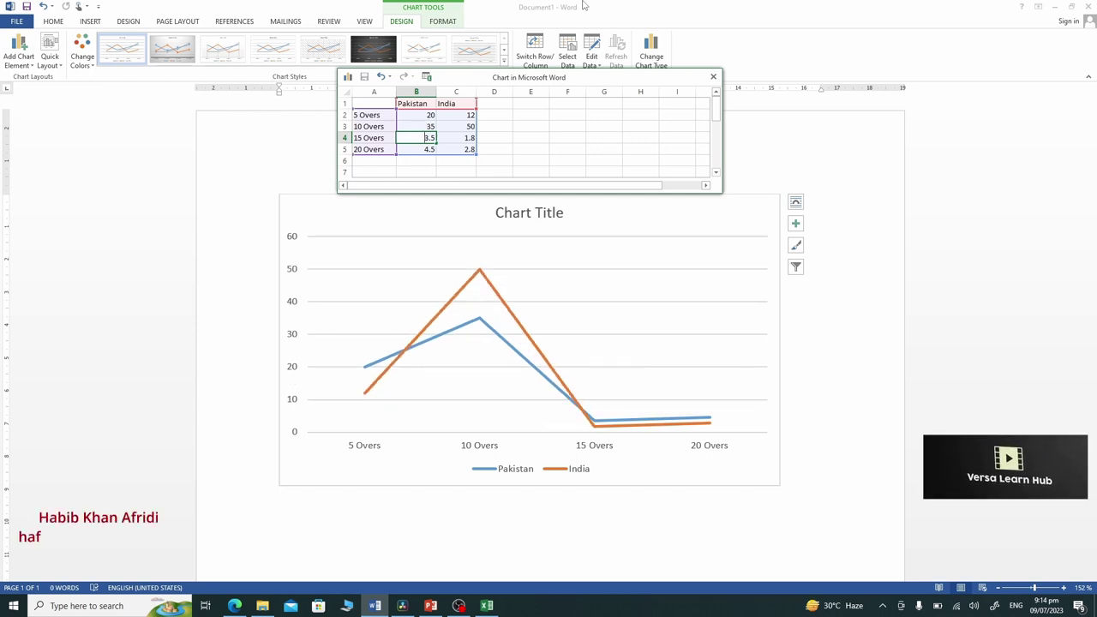
Enter Pakistan 60 and 90 and India 70 and 85 for 15 and 20 Overs
text(60)
key(Tab)
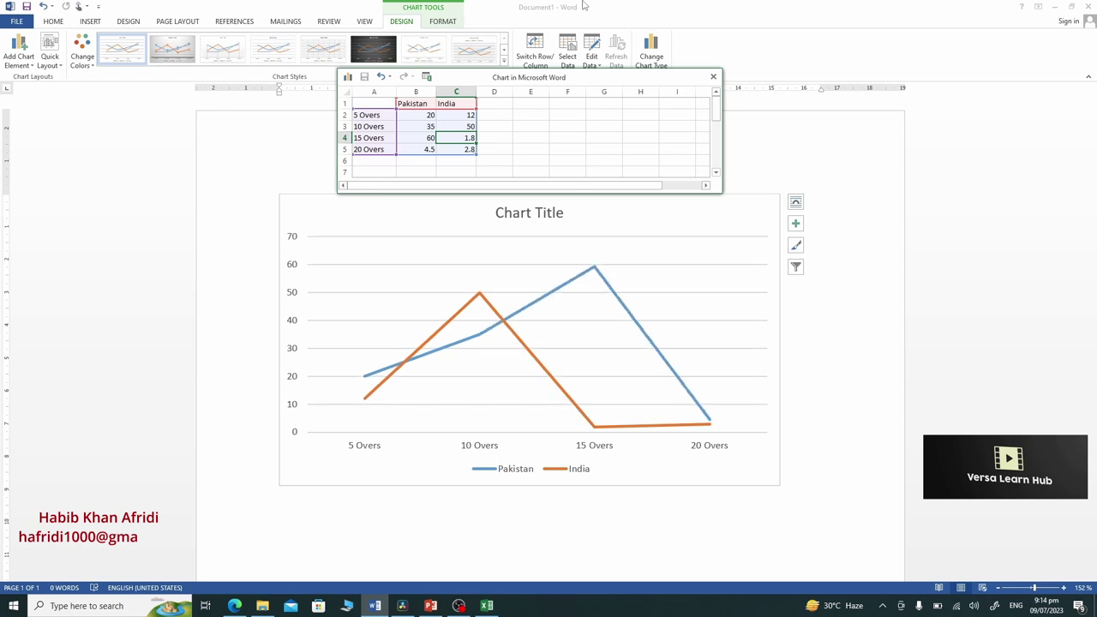
text(70)
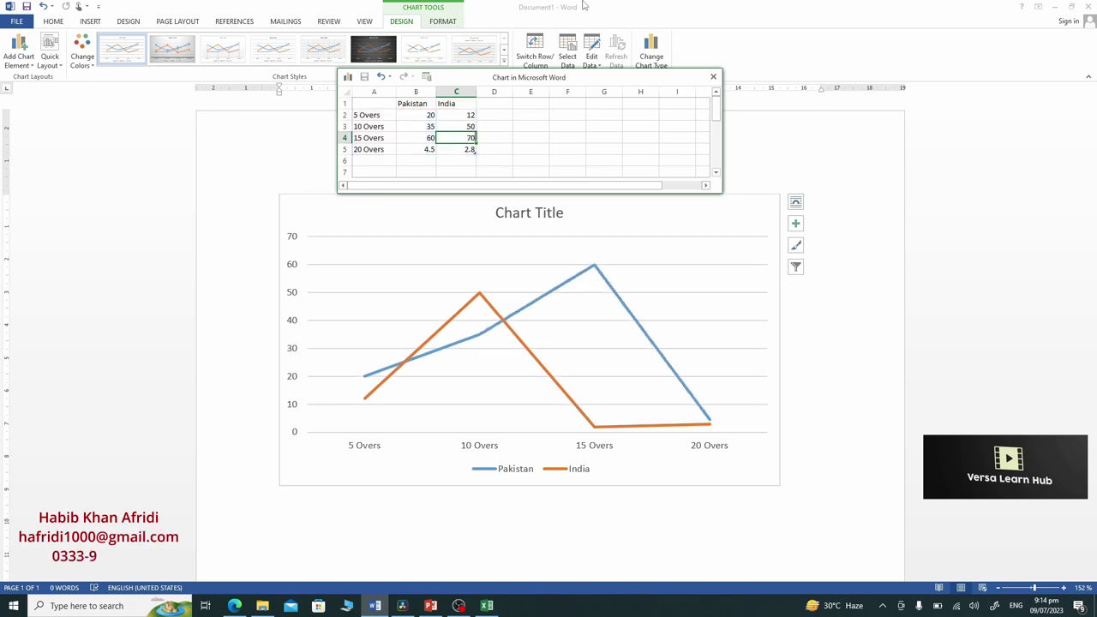
click(430, 148)
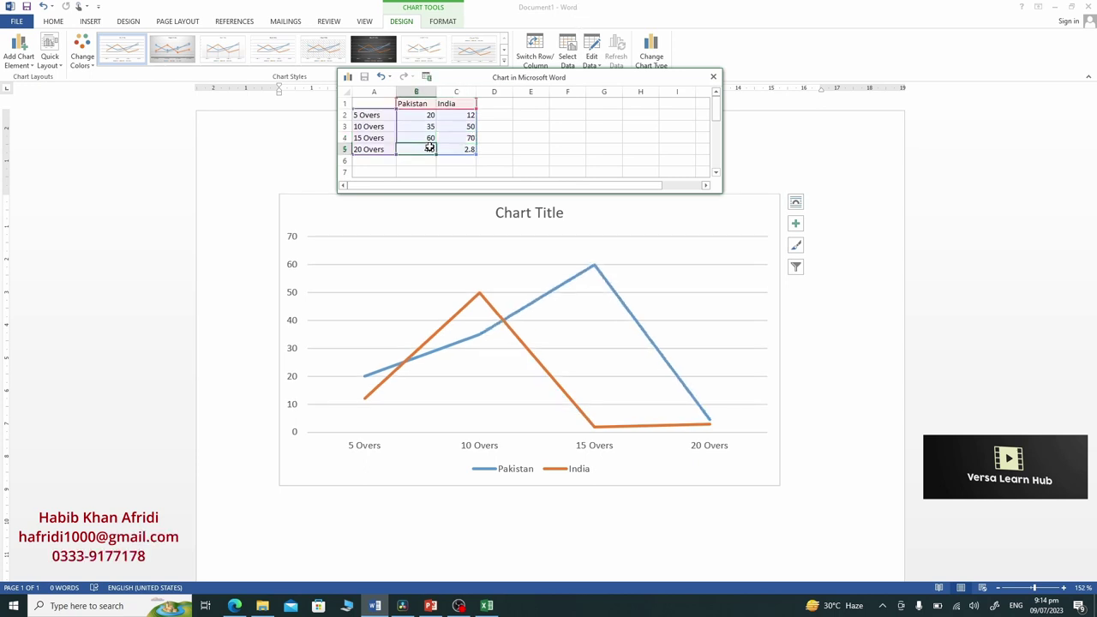
text(90)
key(Tab)
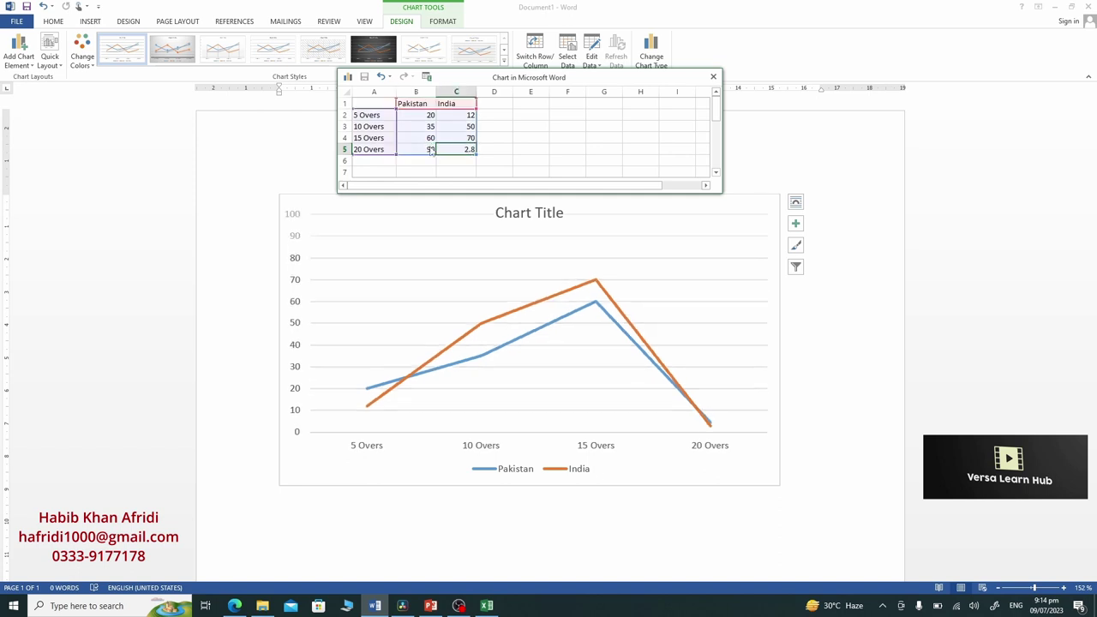
text(85)
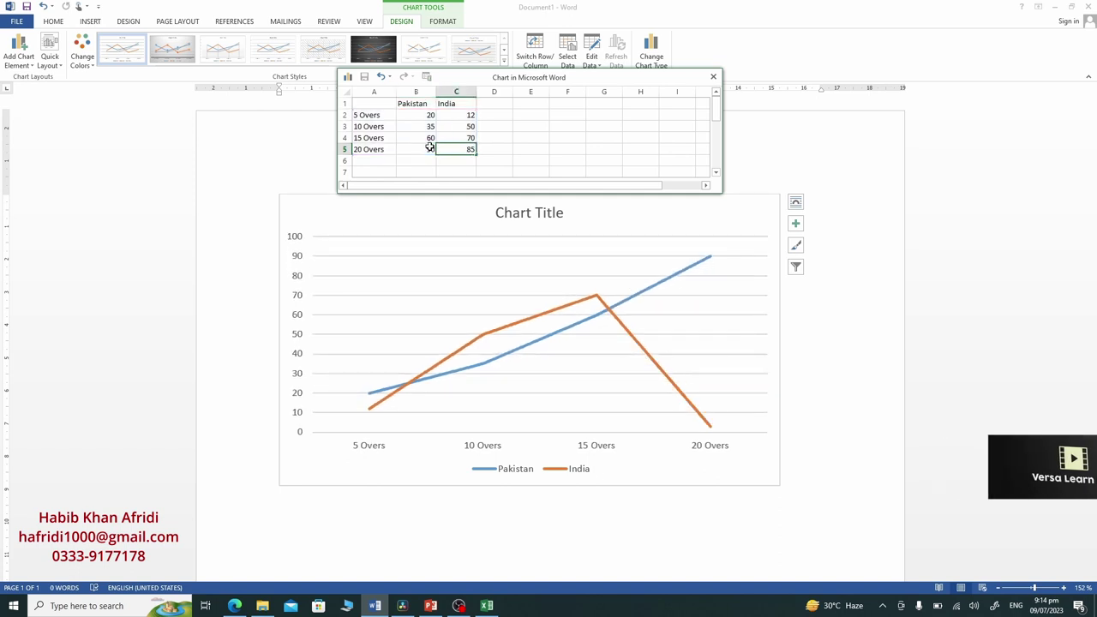
key(Return)
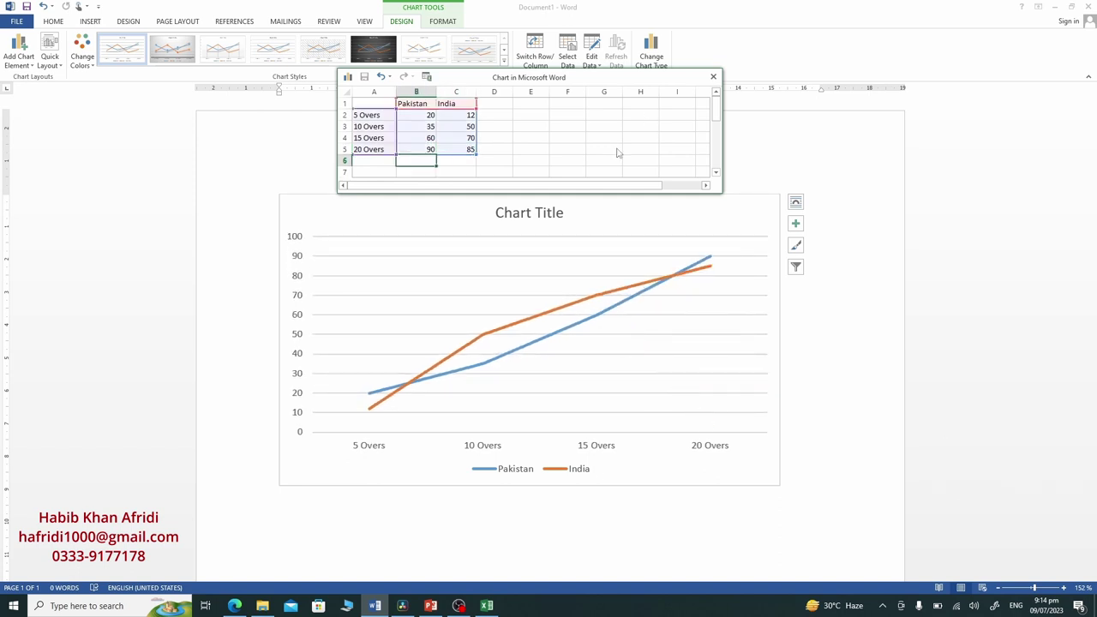
Close the data sheet and check the values shown at the chart's data points
click(714, 78)
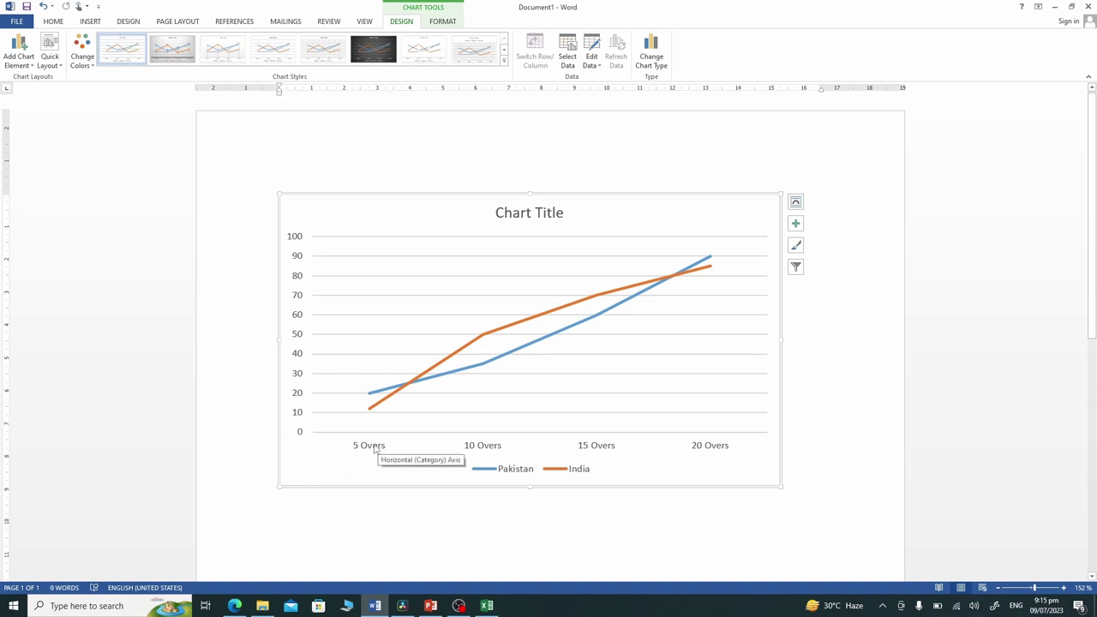
mouse_move(371, 415)
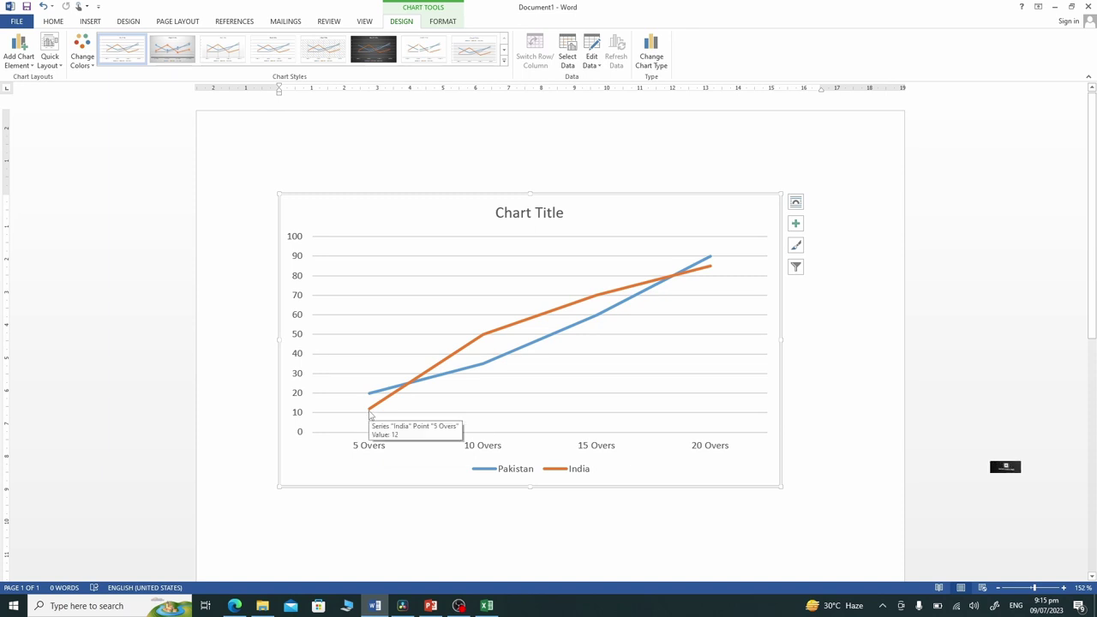
mouse_move(371, 396)
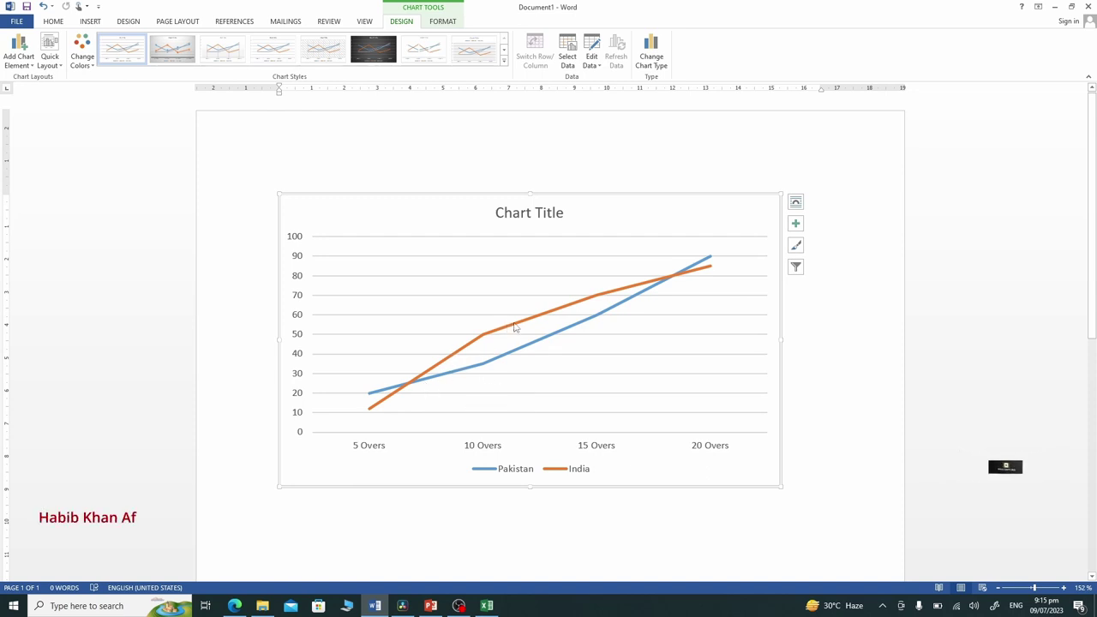
mouse_move(559, 312)
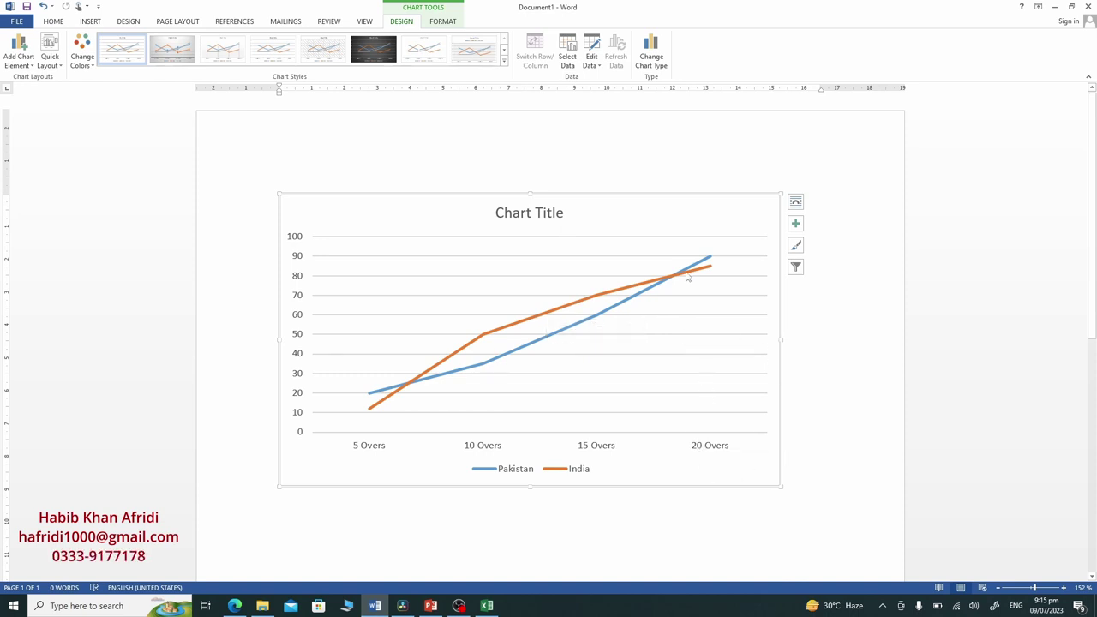
mouse_move(681, 276)
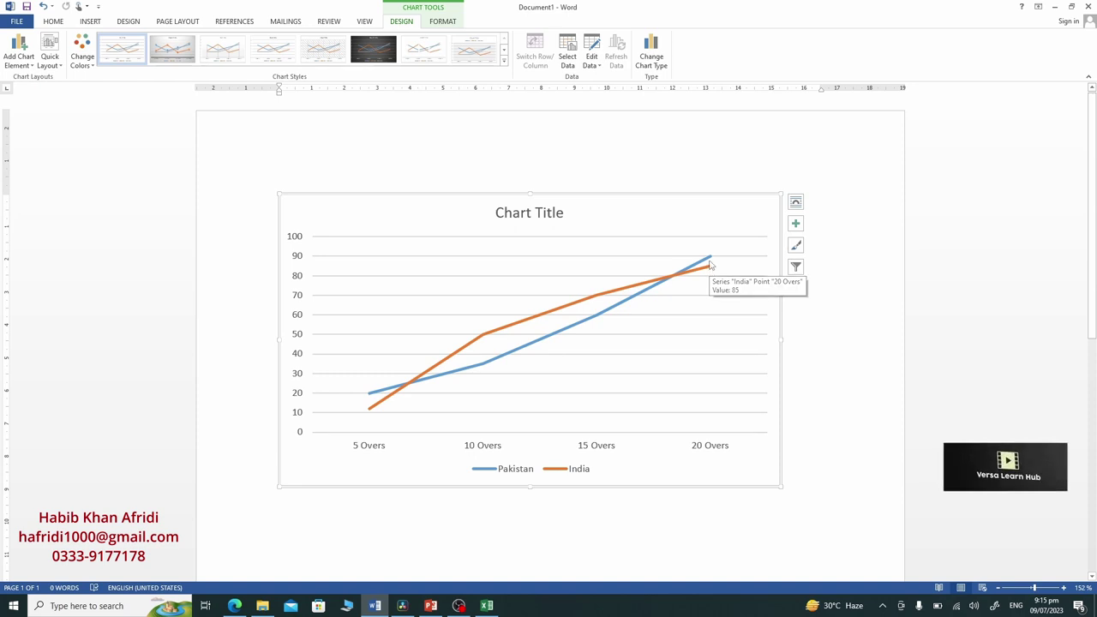
mouse_move(710, 262)
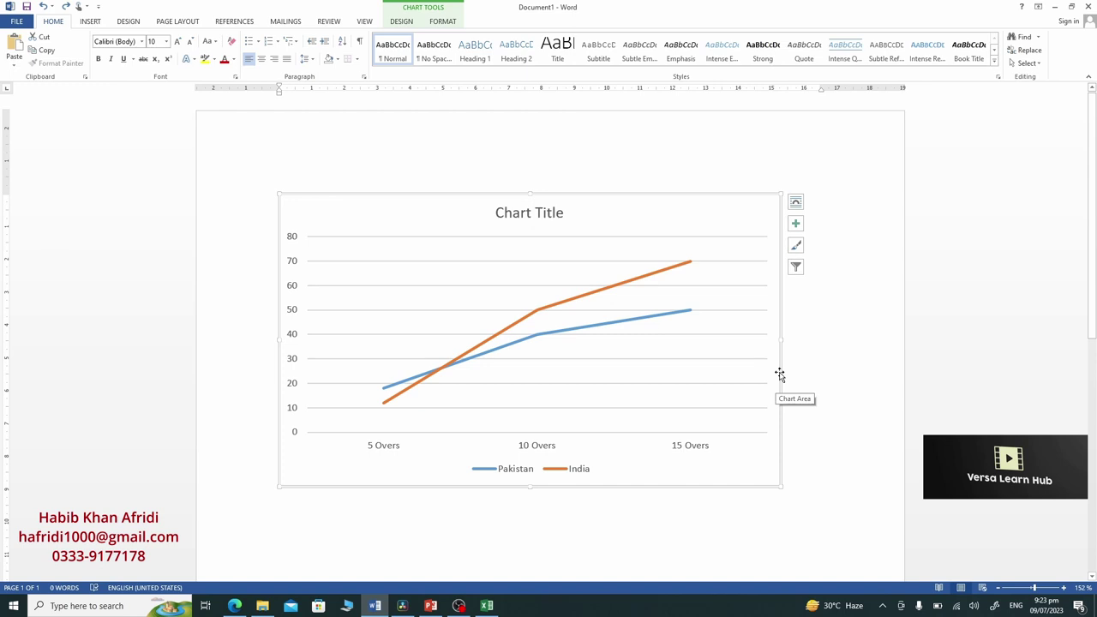
Open the chart's data sheet and rename the series to Revenue and Expenditure
right_click(780, 375)
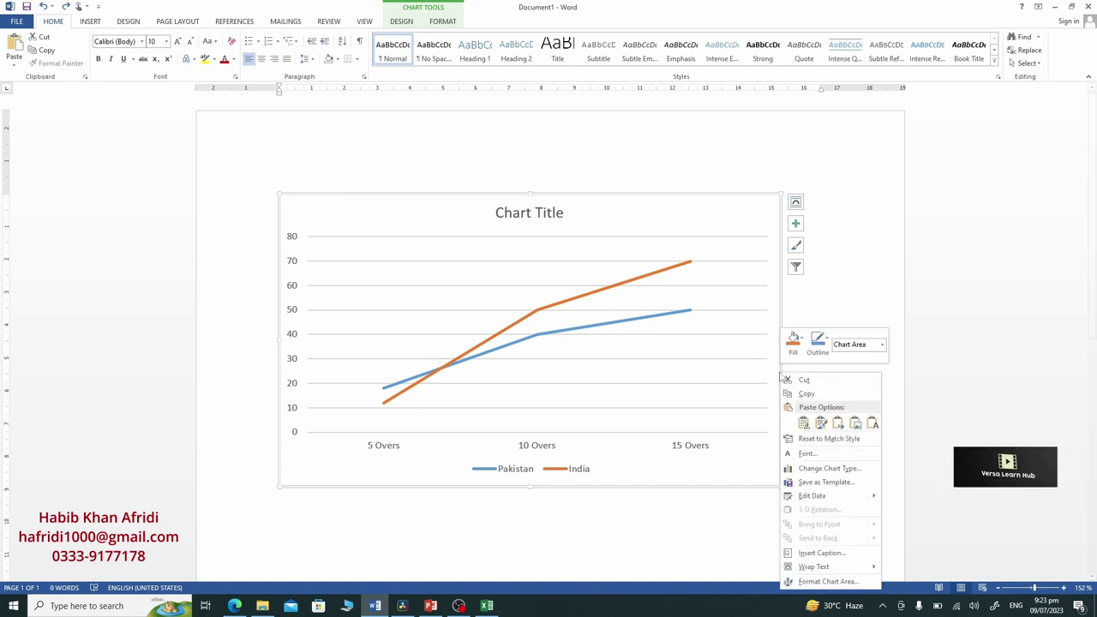
click(814, 497)
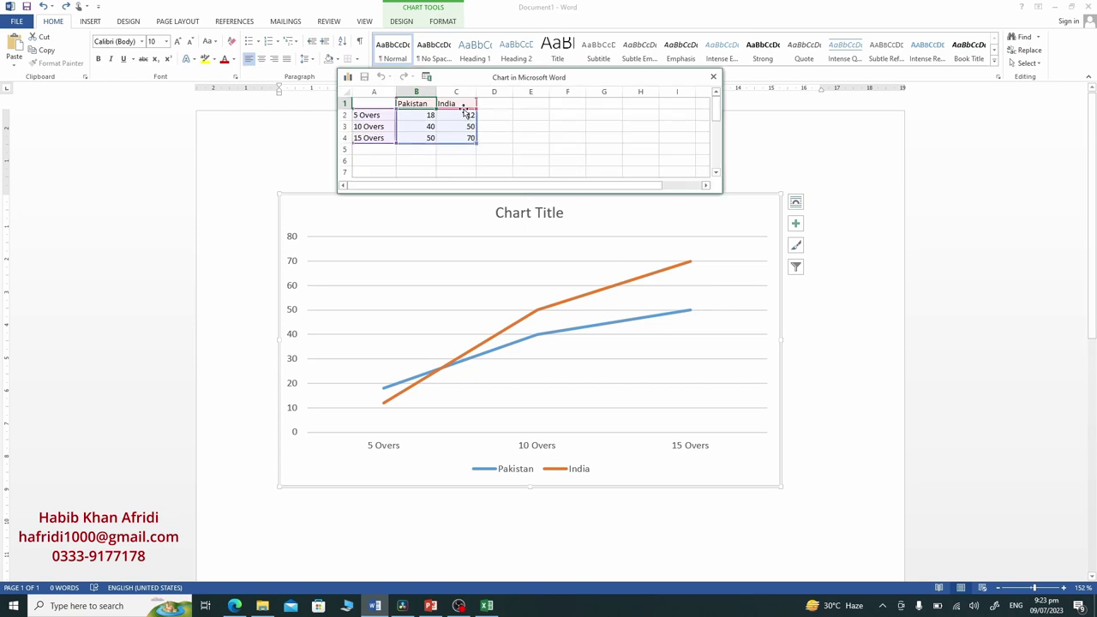
click(414, 103)
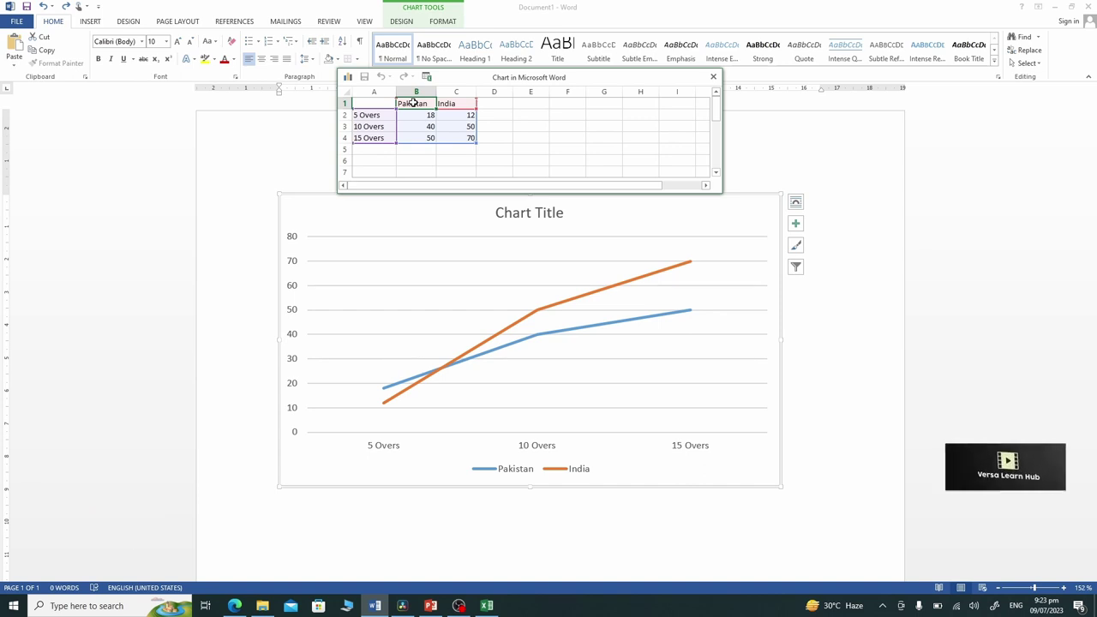
text(Revenue)
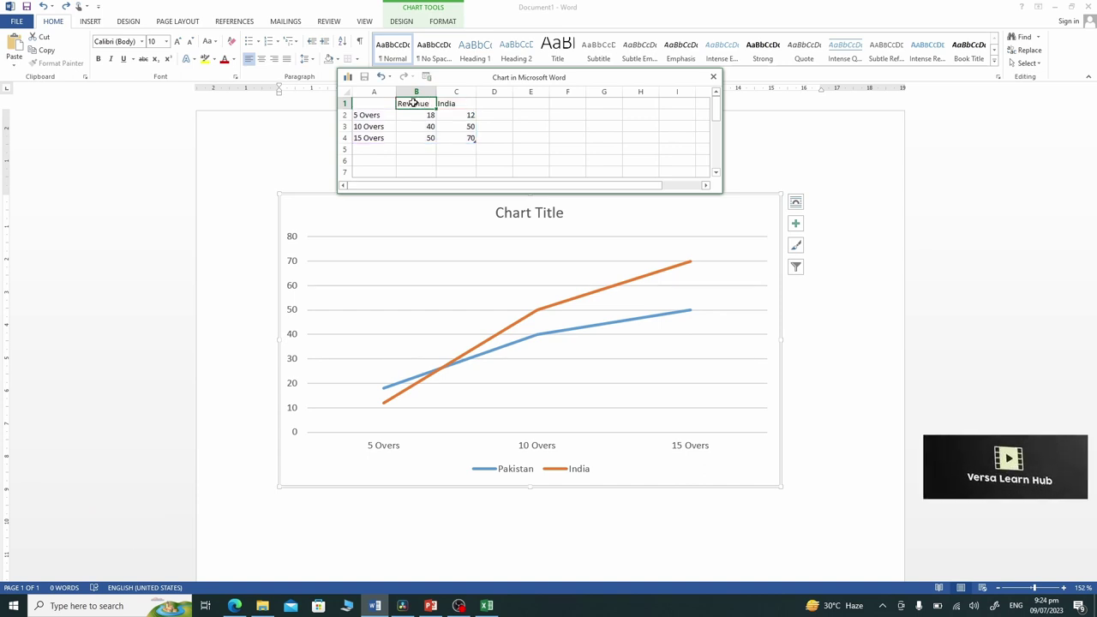
key(Tab)
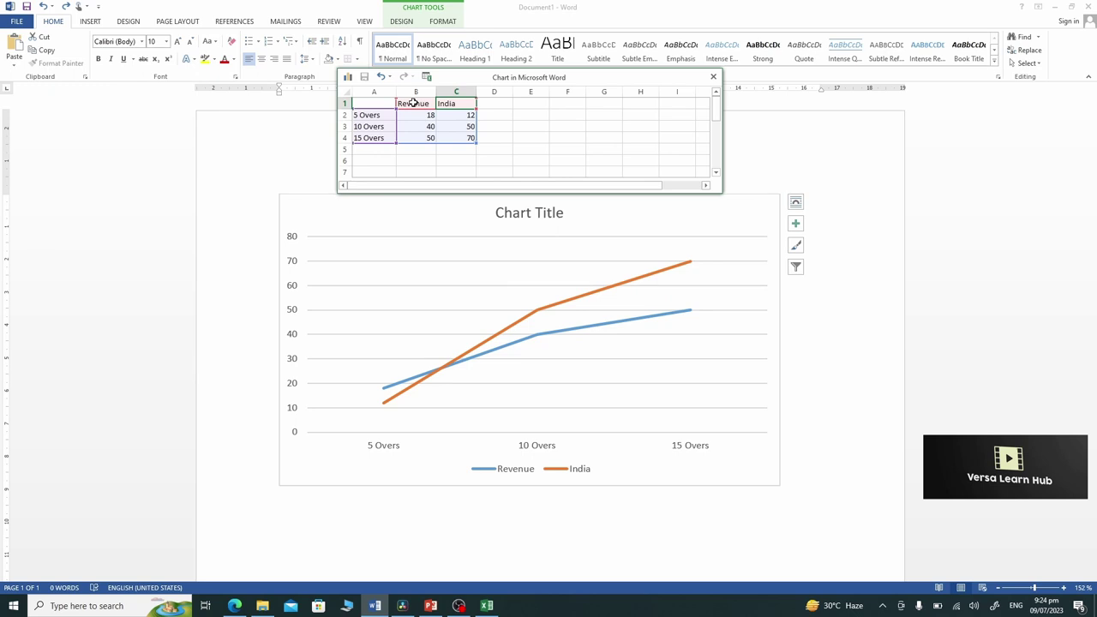
text(Expend)
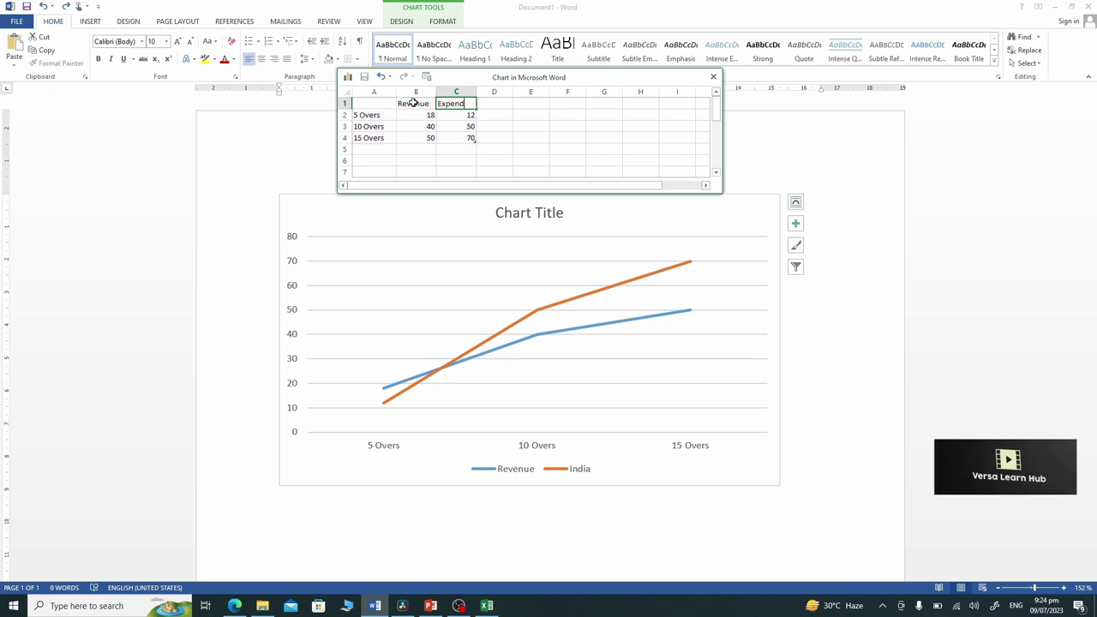
text(itu)
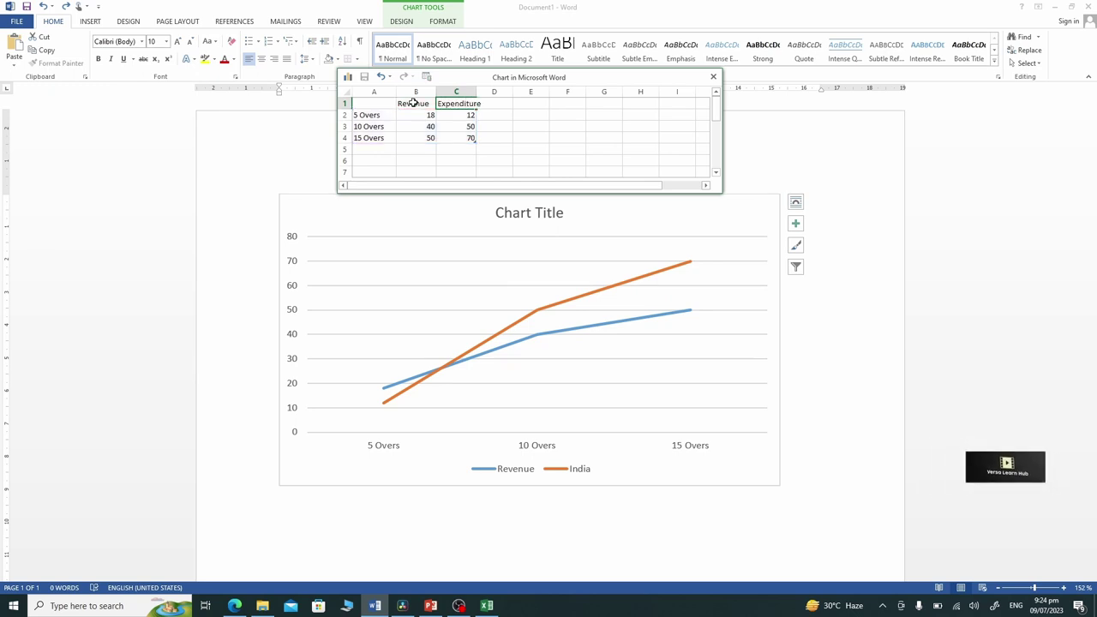
text(re)
Rename the first three categories to 1st Month, 2nd Month and 3rd Month
click(369, 114)
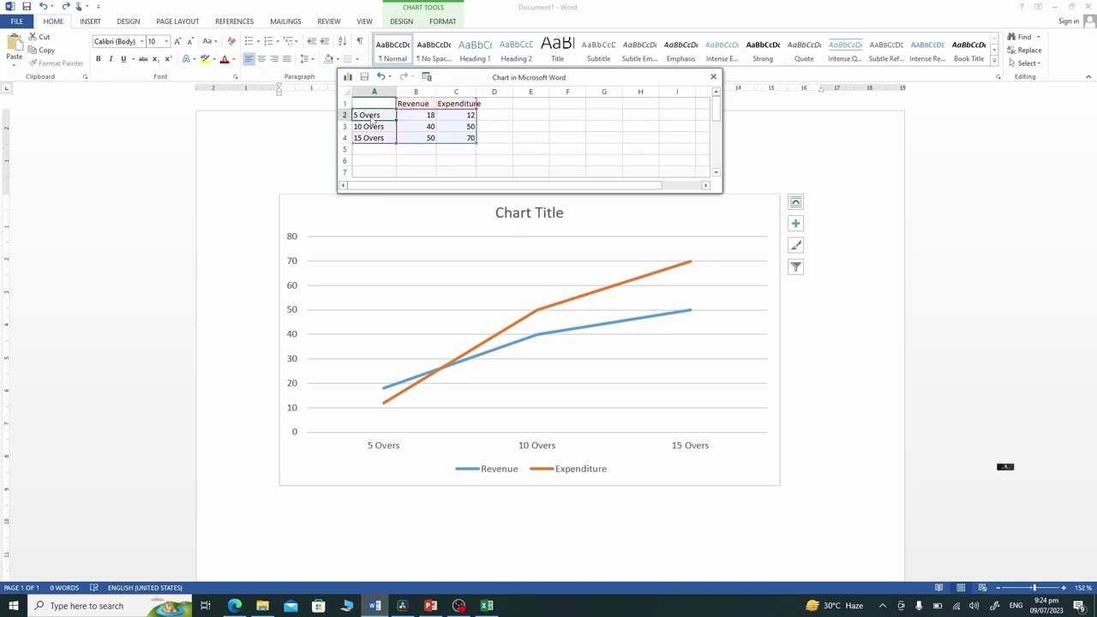
text(15)
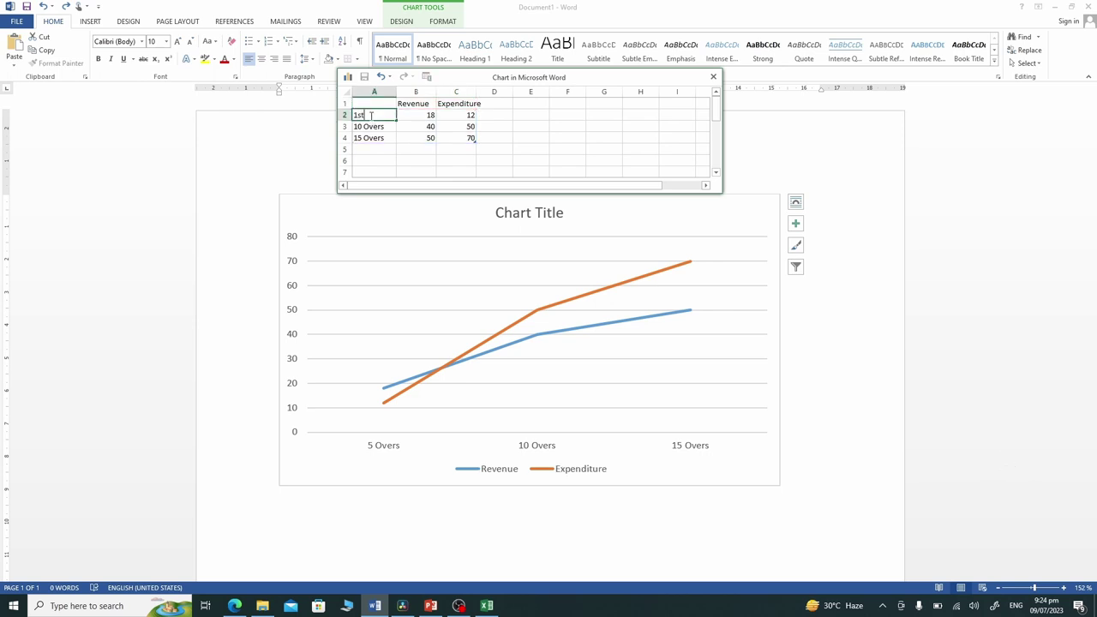
text(Month)
key(Return)
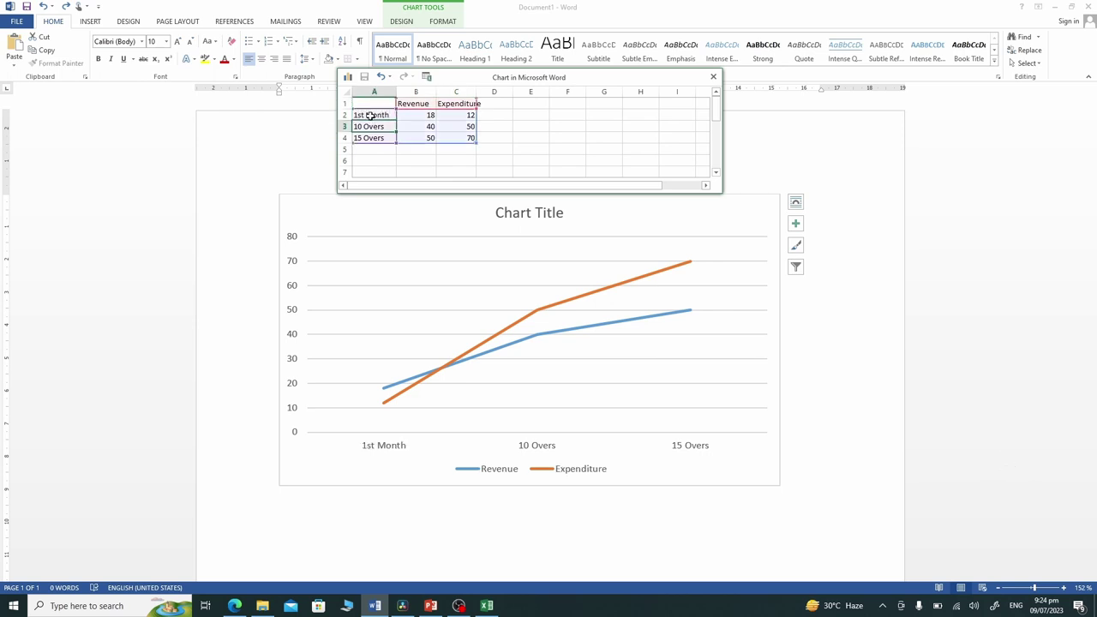
text(2nd Month)
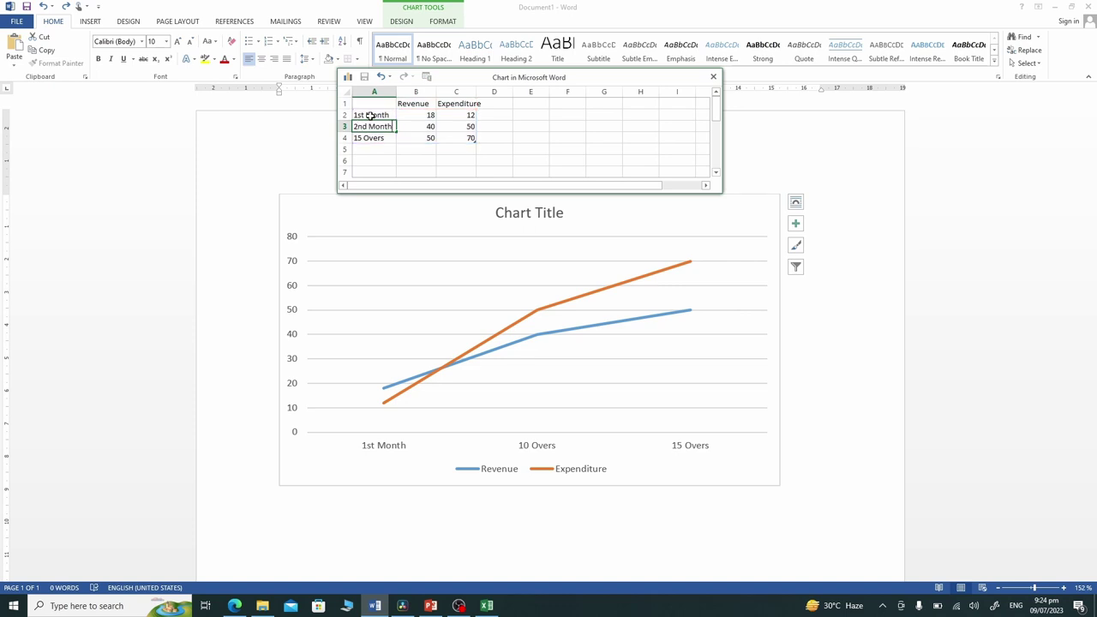
key(Return)
text(3rd)
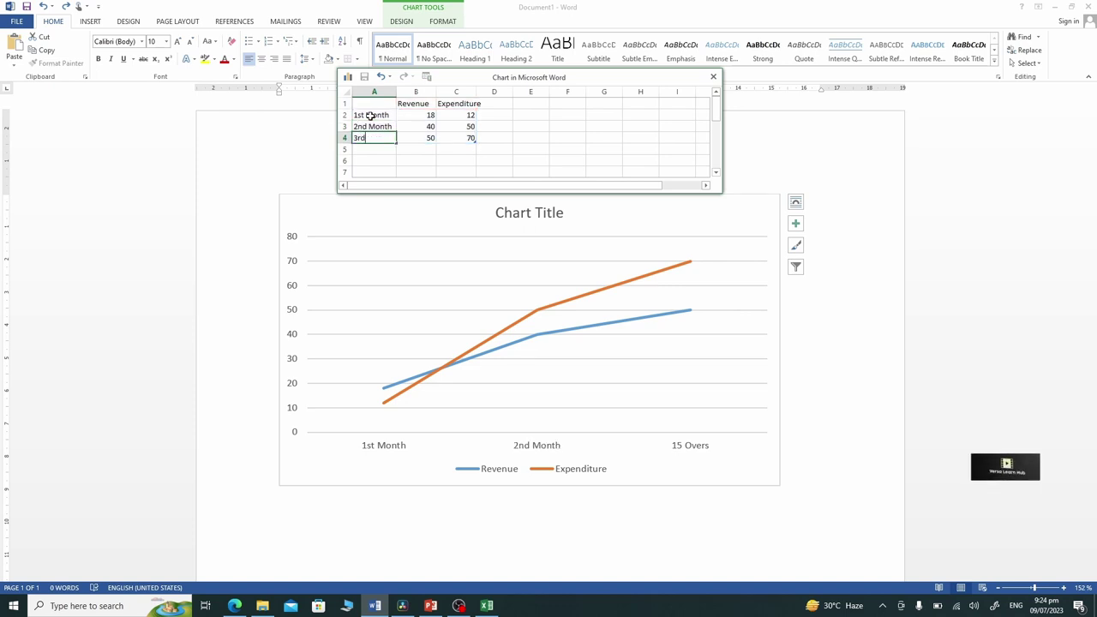
text( Month)
key(Return)
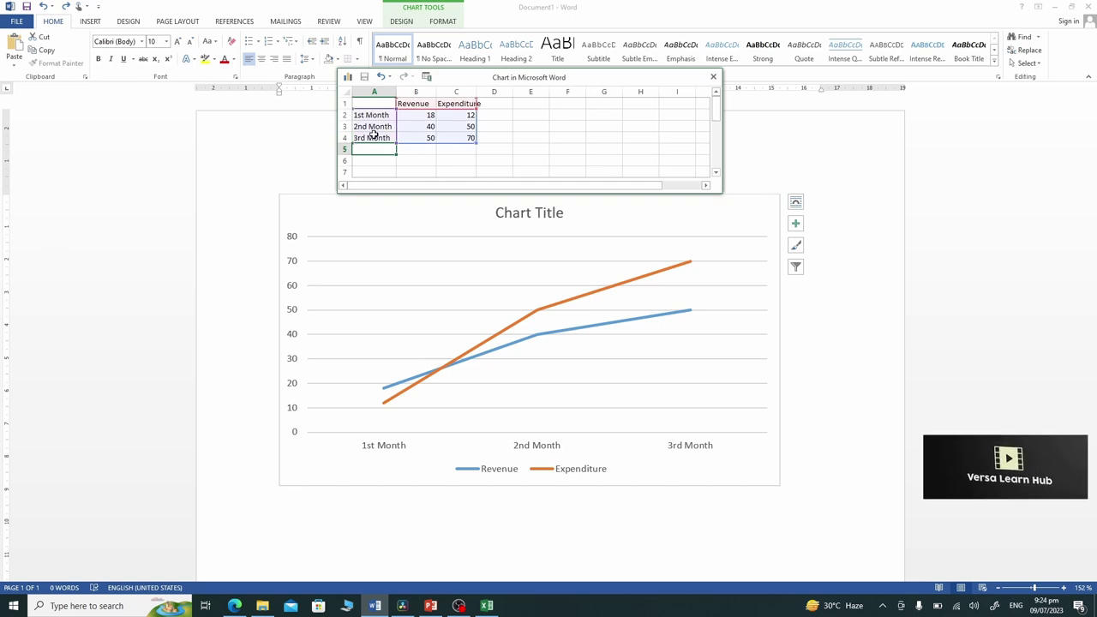
Add 4th Month and 5th Month as new categories below 3rd Month
click(375, 138)
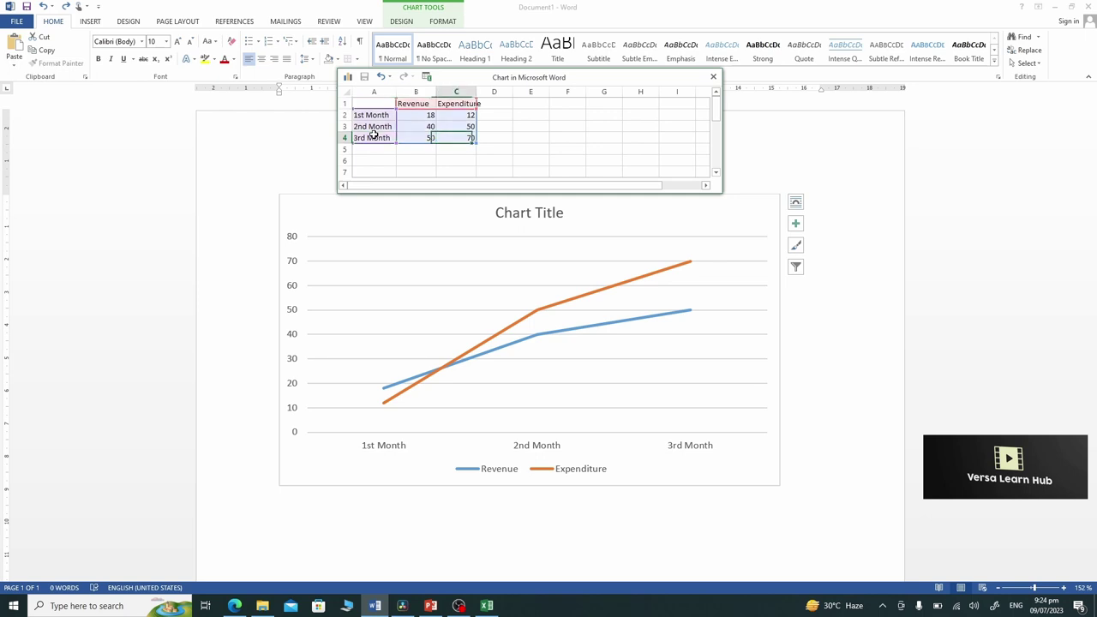
key(Return)
text(4th Month)
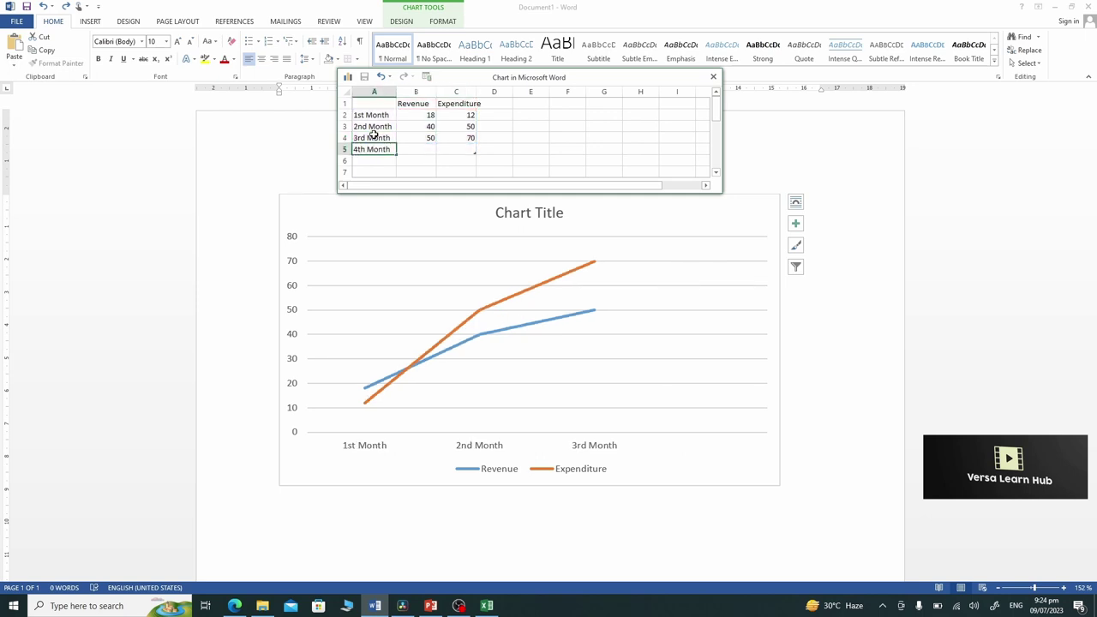
key(Return)
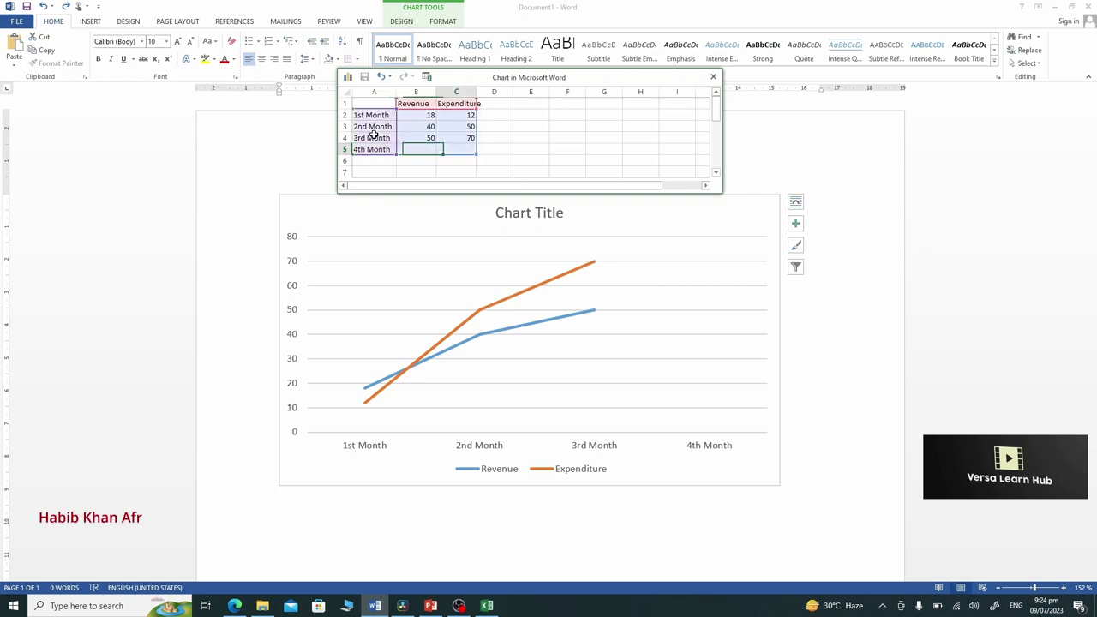
text(5th Month)
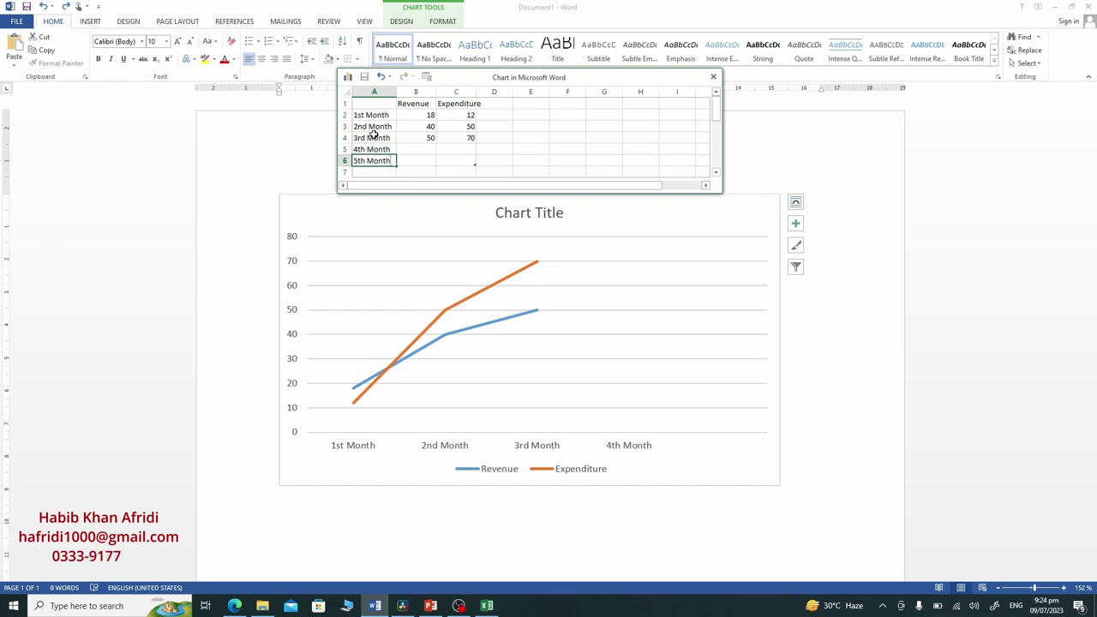
key(Return)
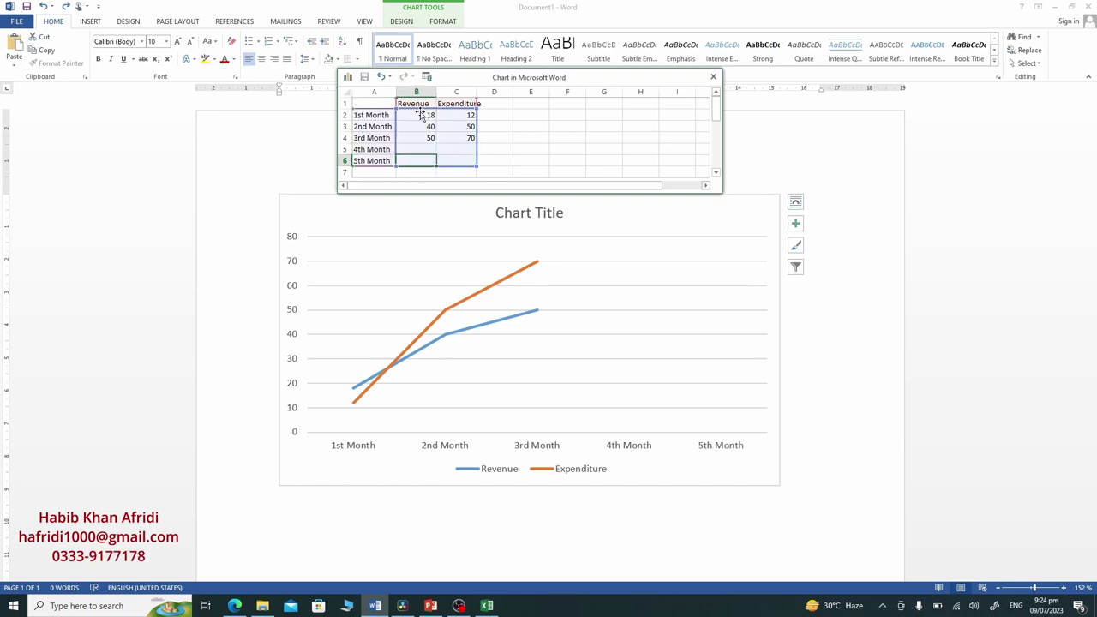
Enter Revenue 20, 25, 28 and Expenditure 18, 25, 30 for months 1–3
click(420, 114)
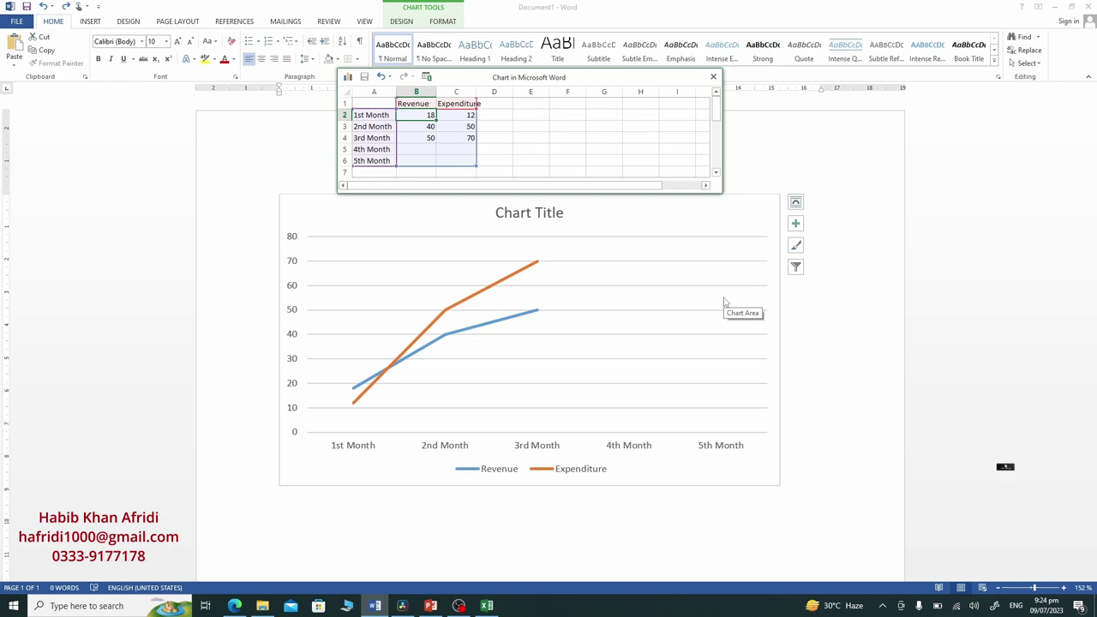
text(20)
key(Tab)
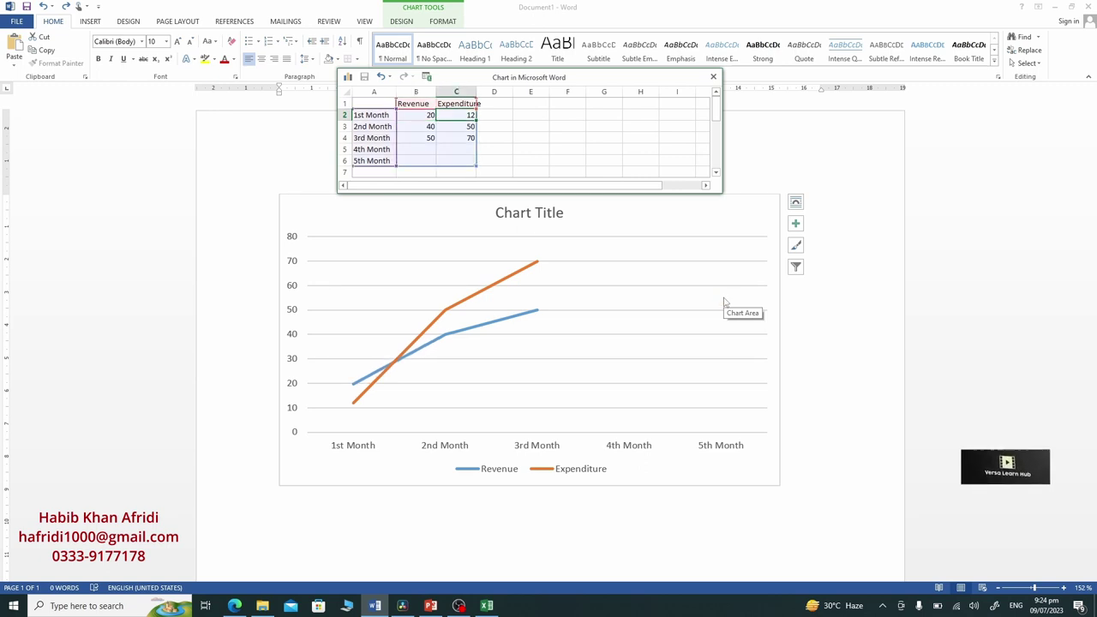
text(18)
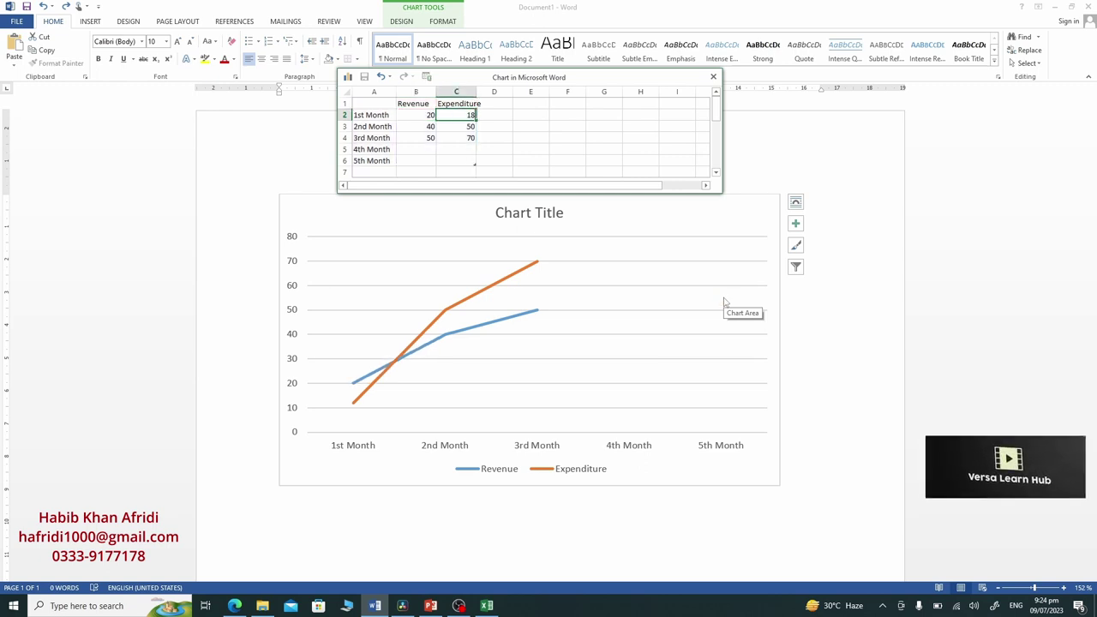
key(Return)
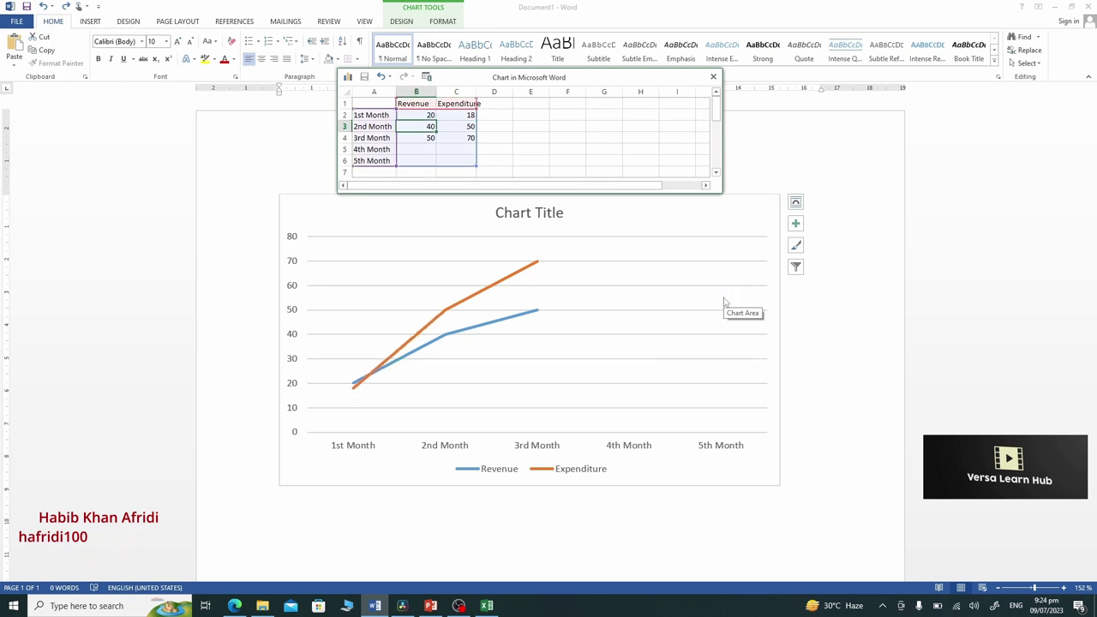
text(25)
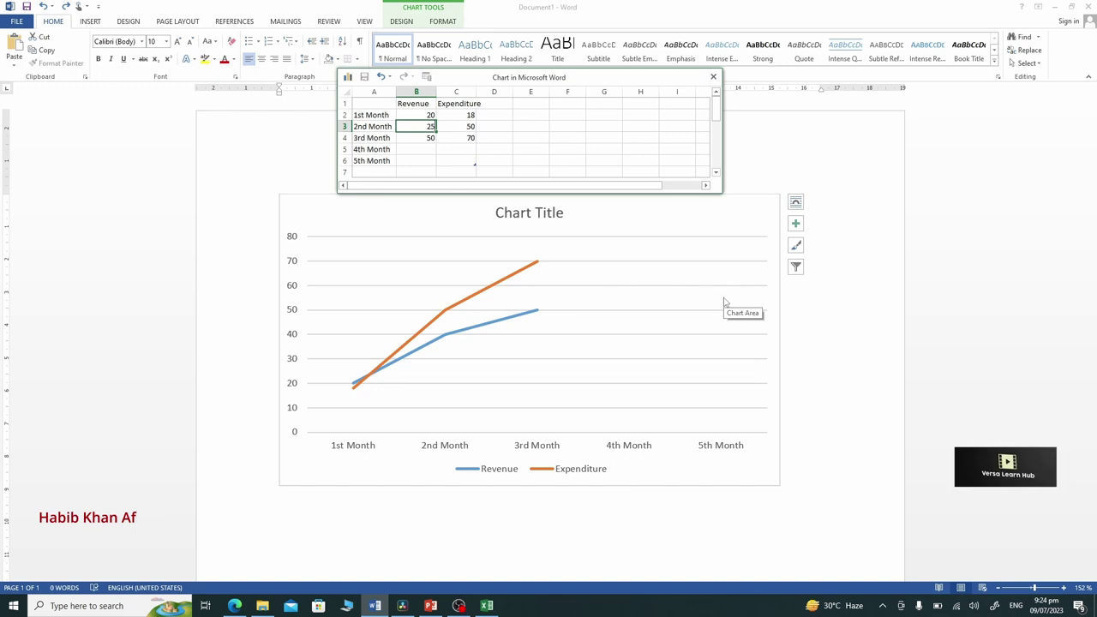
key(Tab)
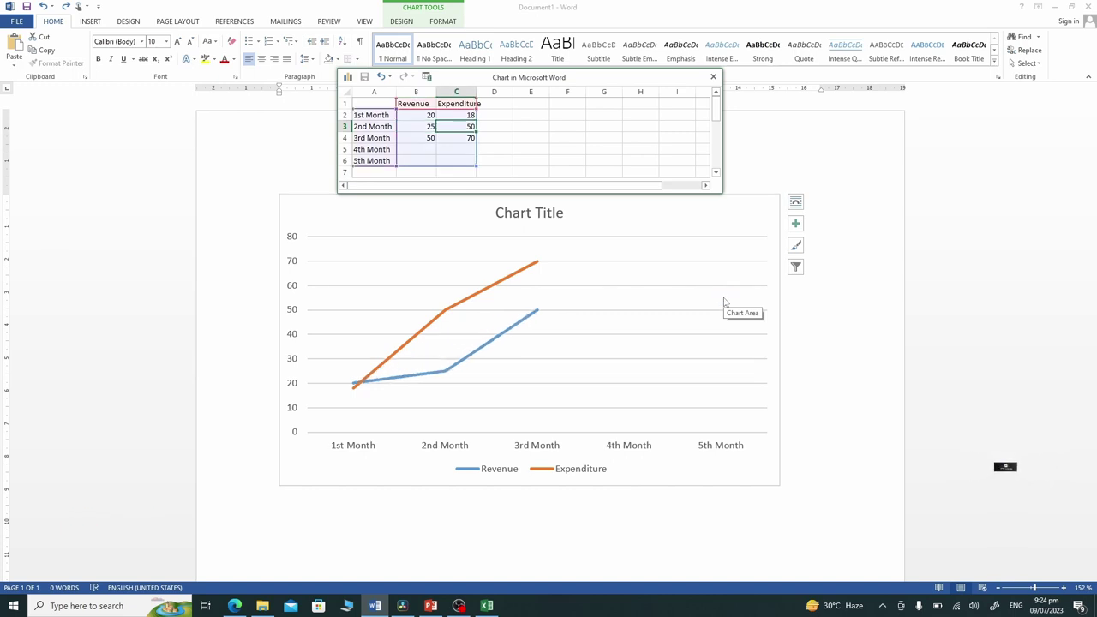
text(2)
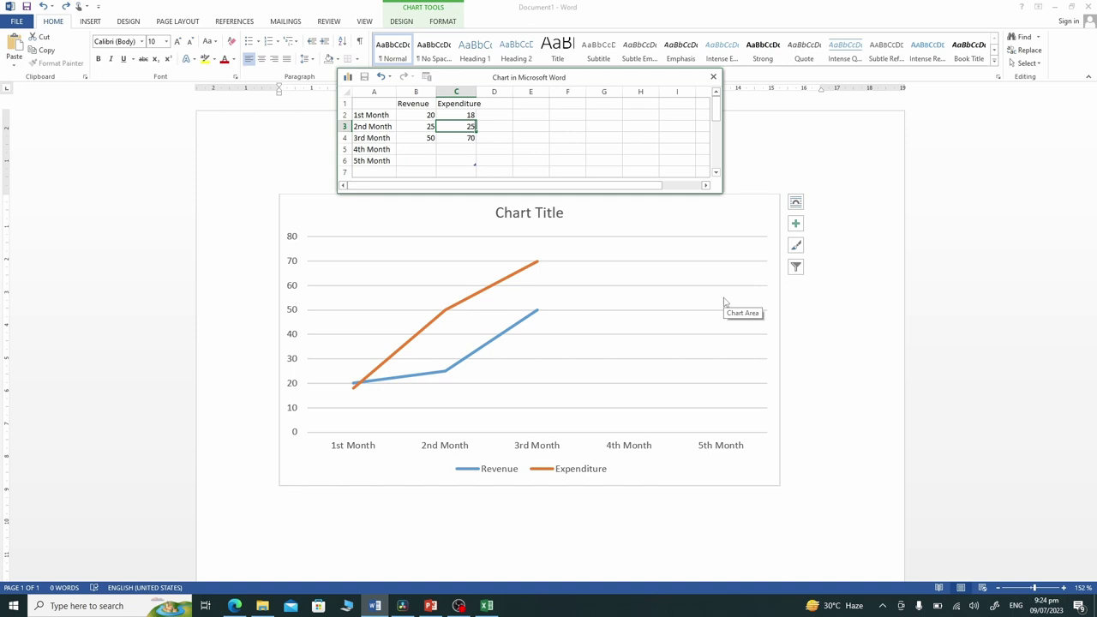
key(Return)
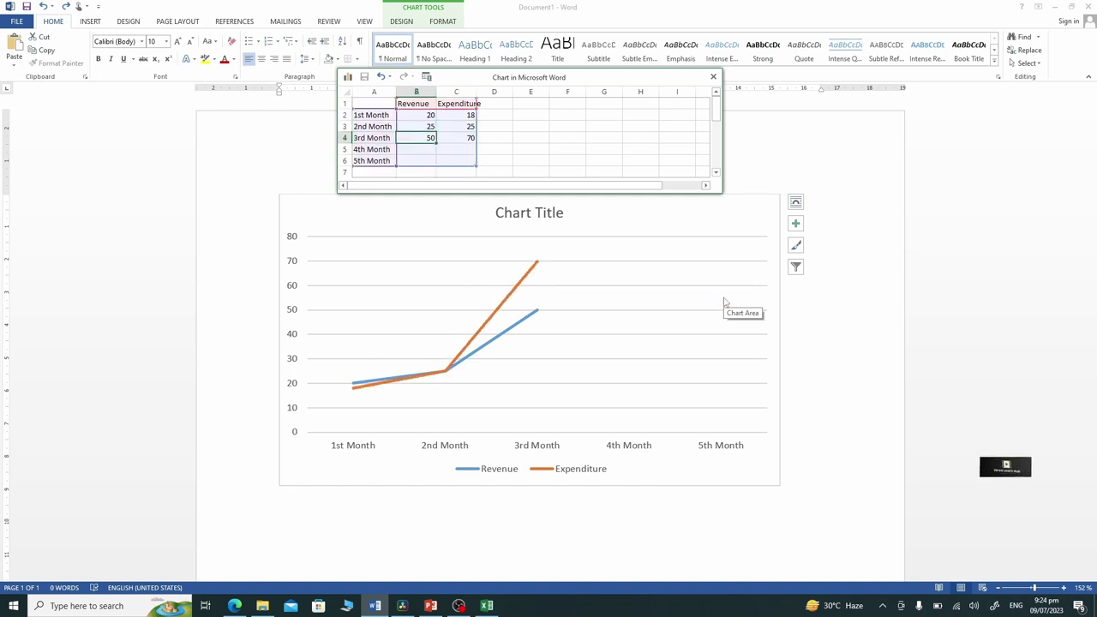
text(28)
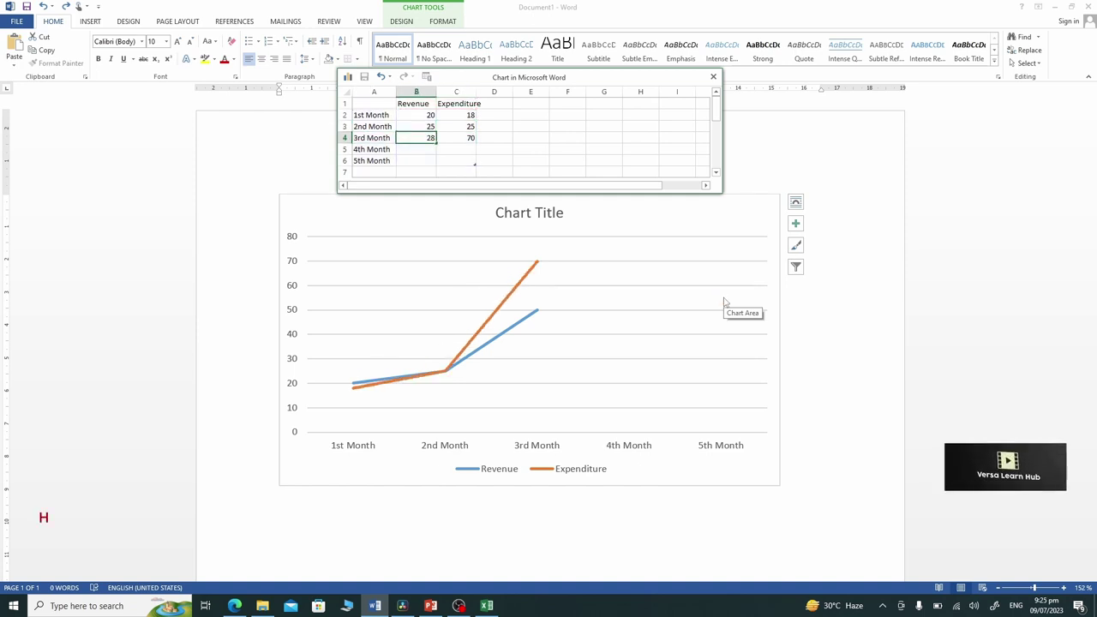
key(Tab)
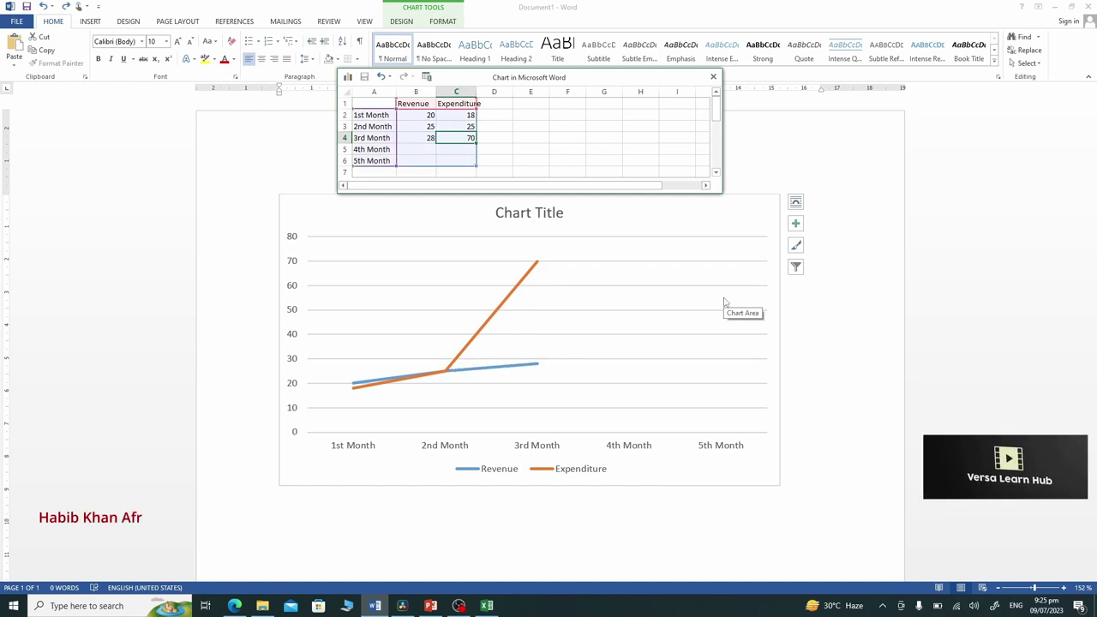
text(30)
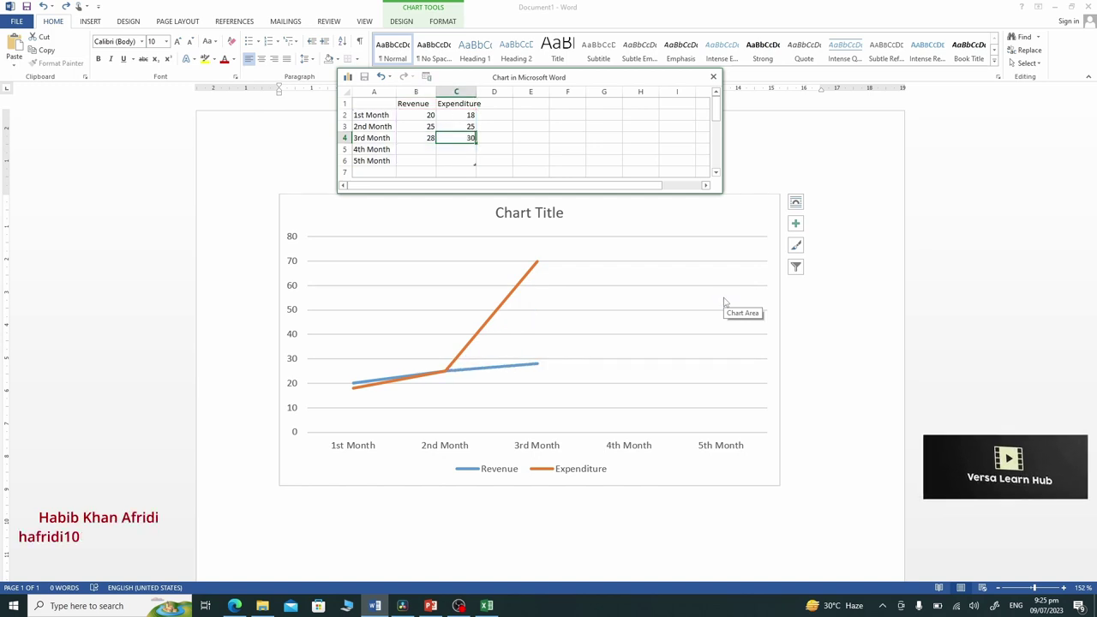
key(Return)
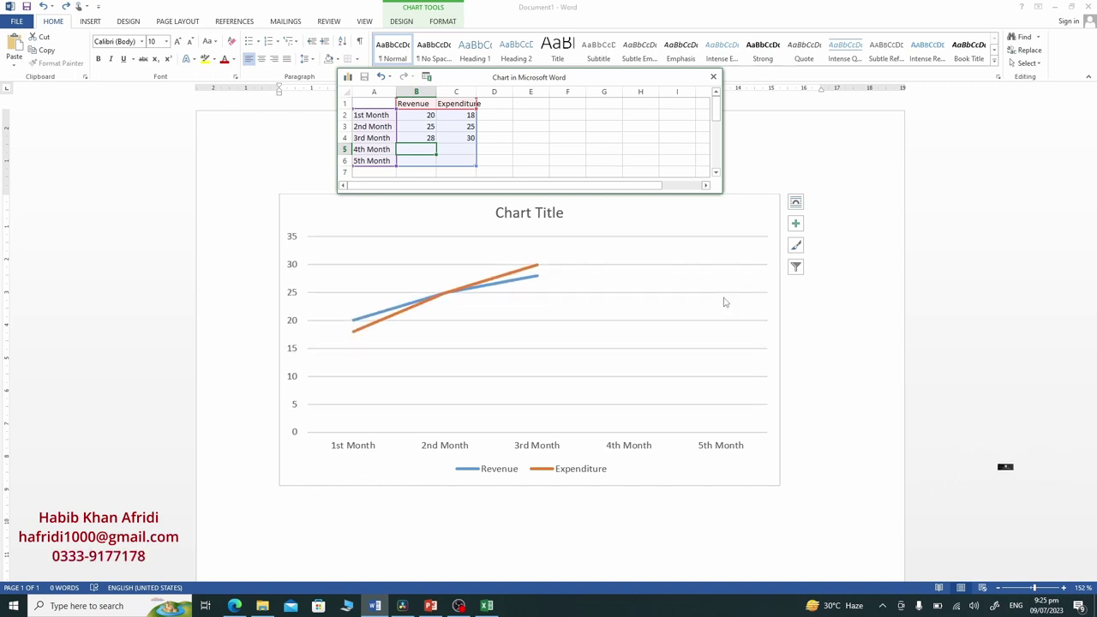
Enter Revenue 32, 40 and Expenditure 35, 38 for months 4–5, then close the data sheet
text(32)
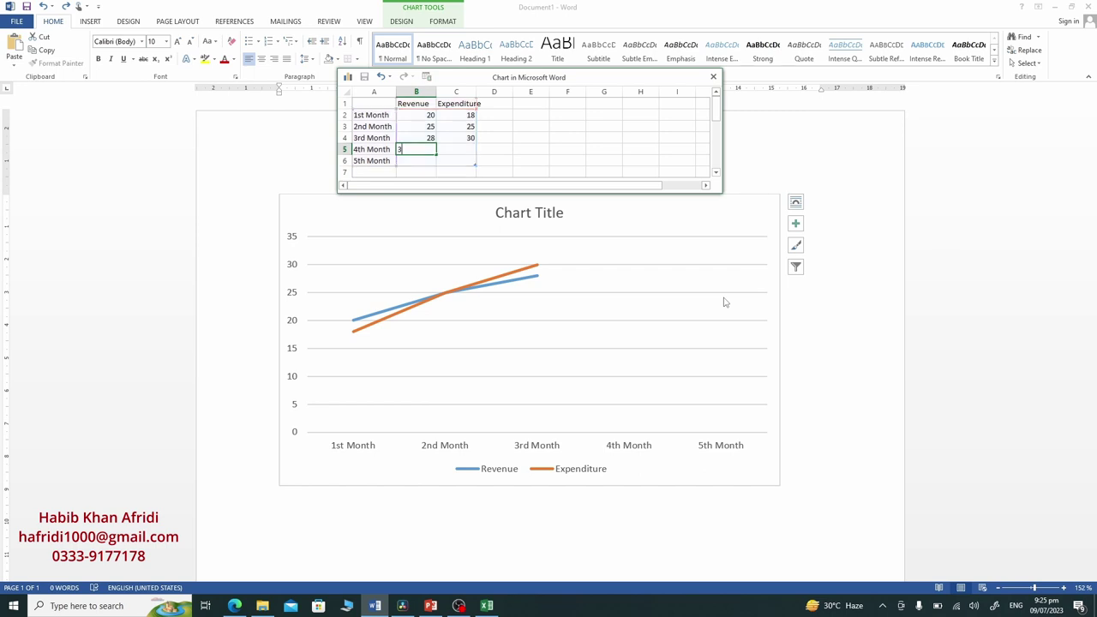
key(Tab)
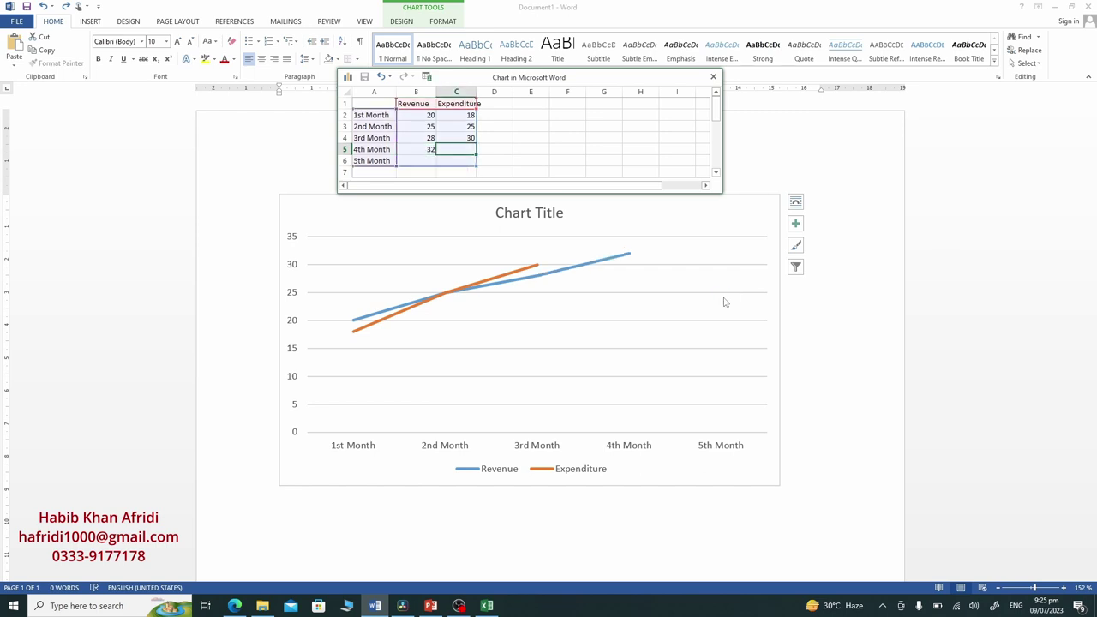
text(35)
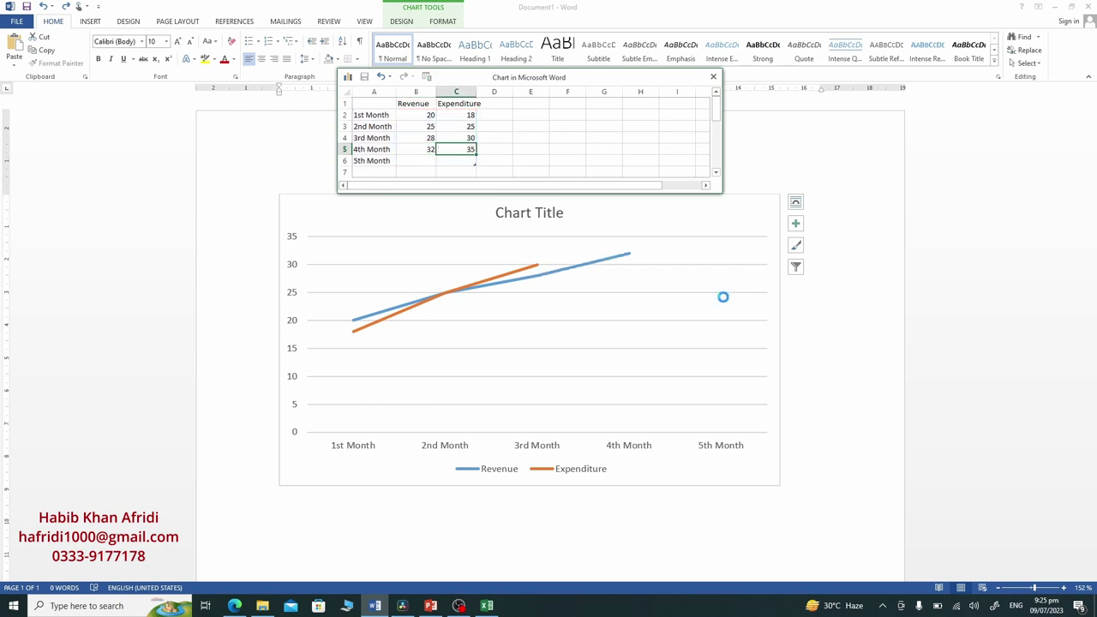
key(Return)
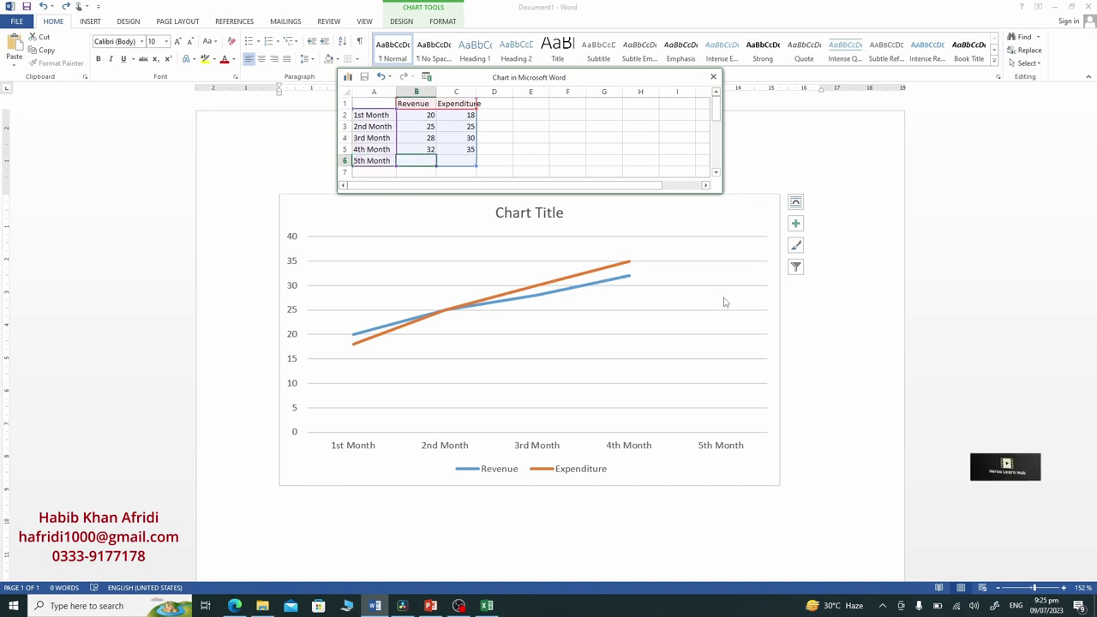
text(4)
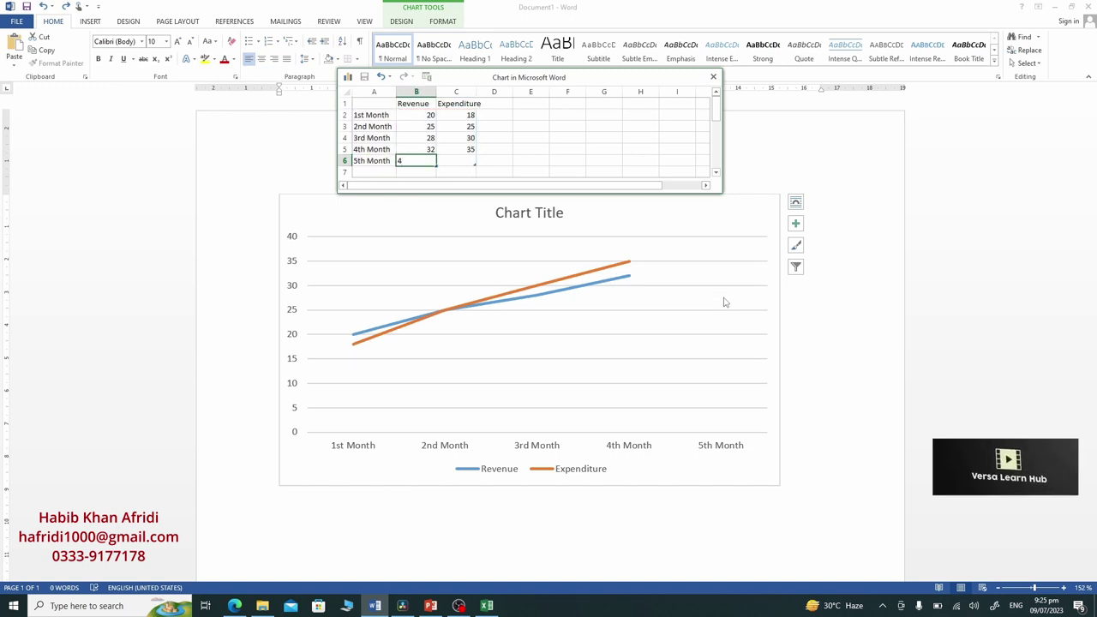
text(0)
key(Tab)
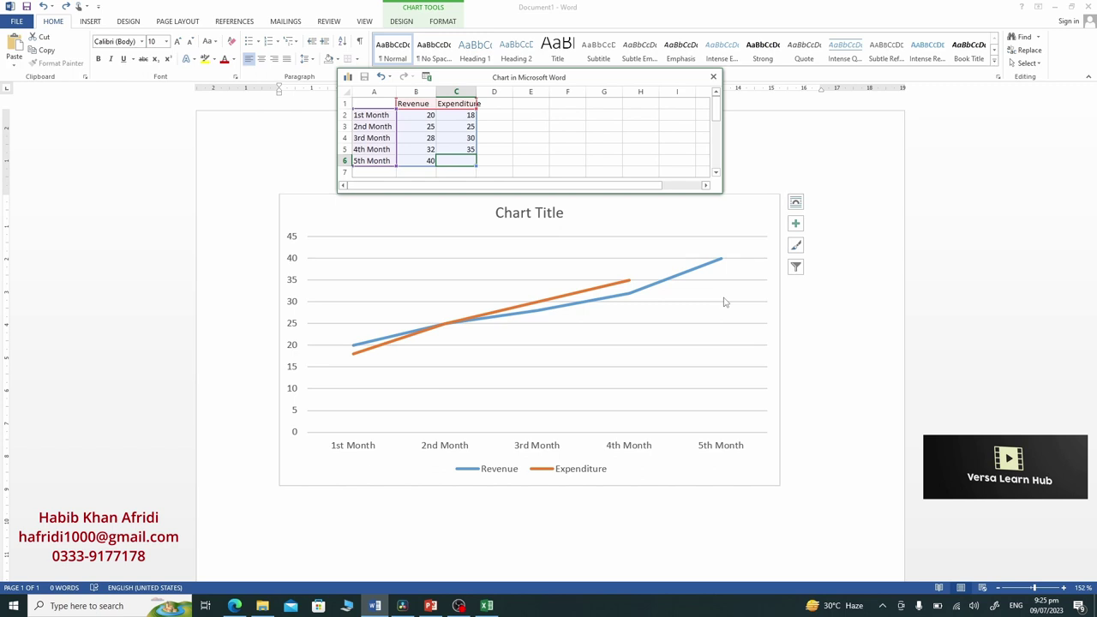
text(38)
key(Return)
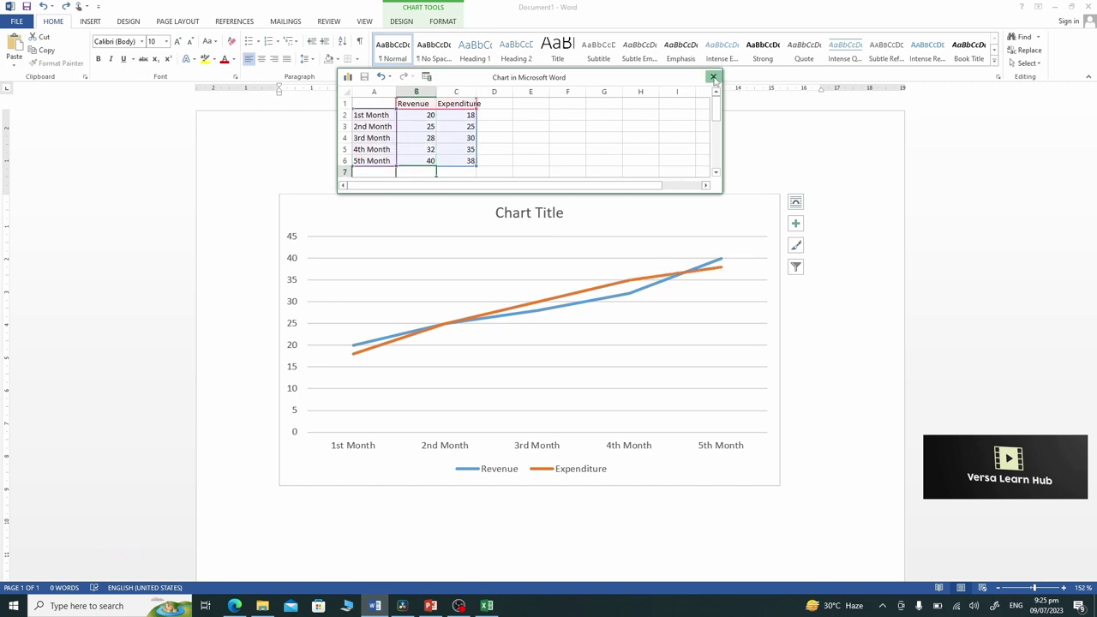
click(713, 76)
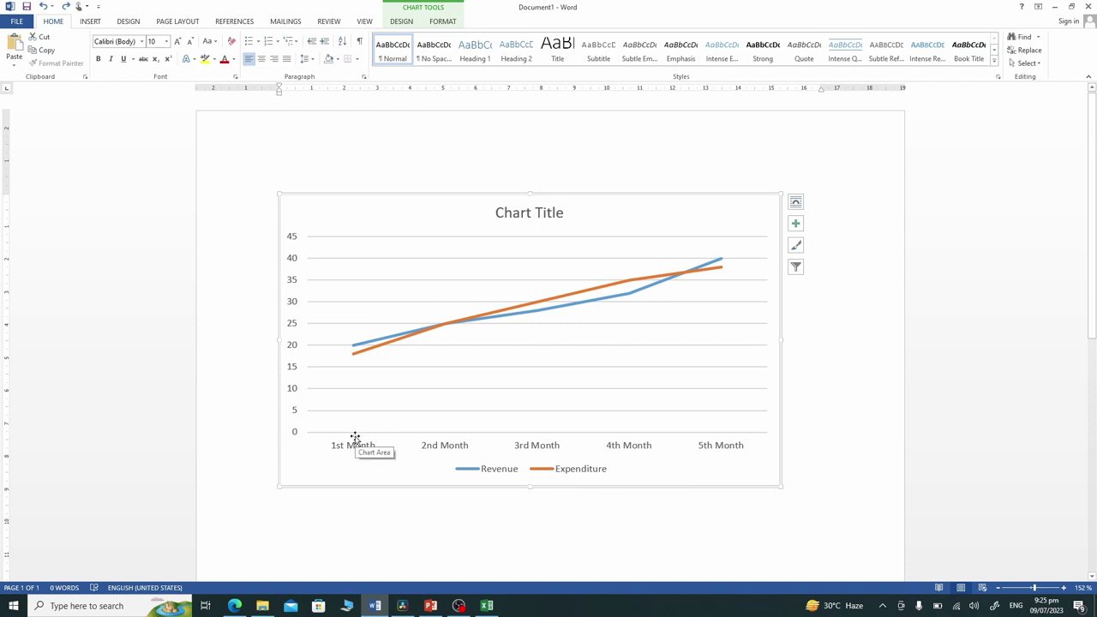
Inspect the Revenue and Expenditure values at each month's data point on the chart
mouse_move(354, 349)
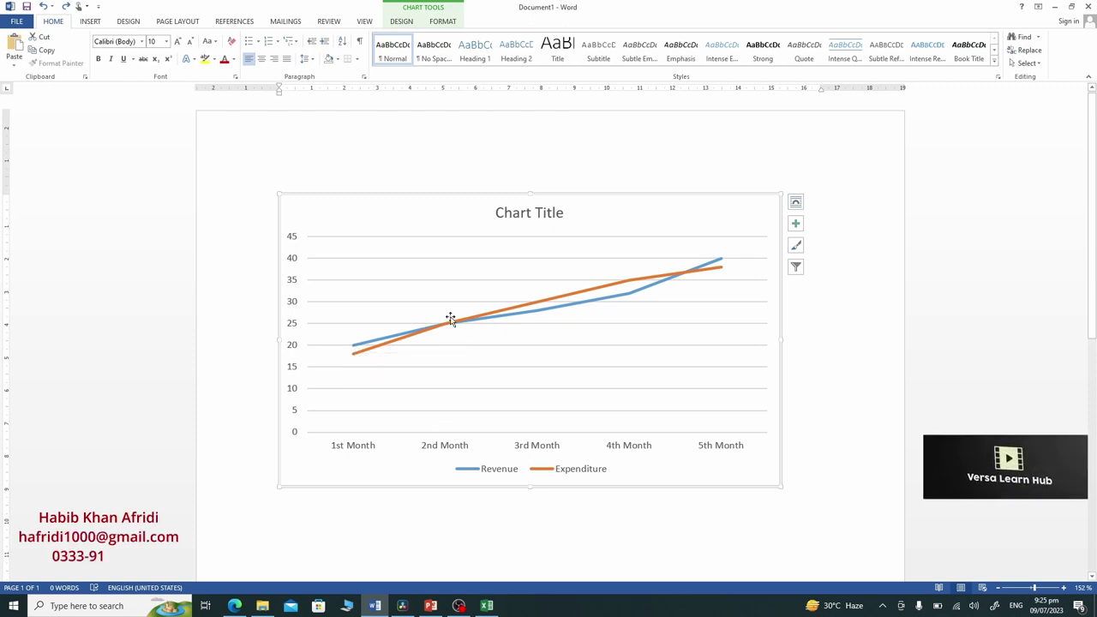
mouse_move(443, 329)
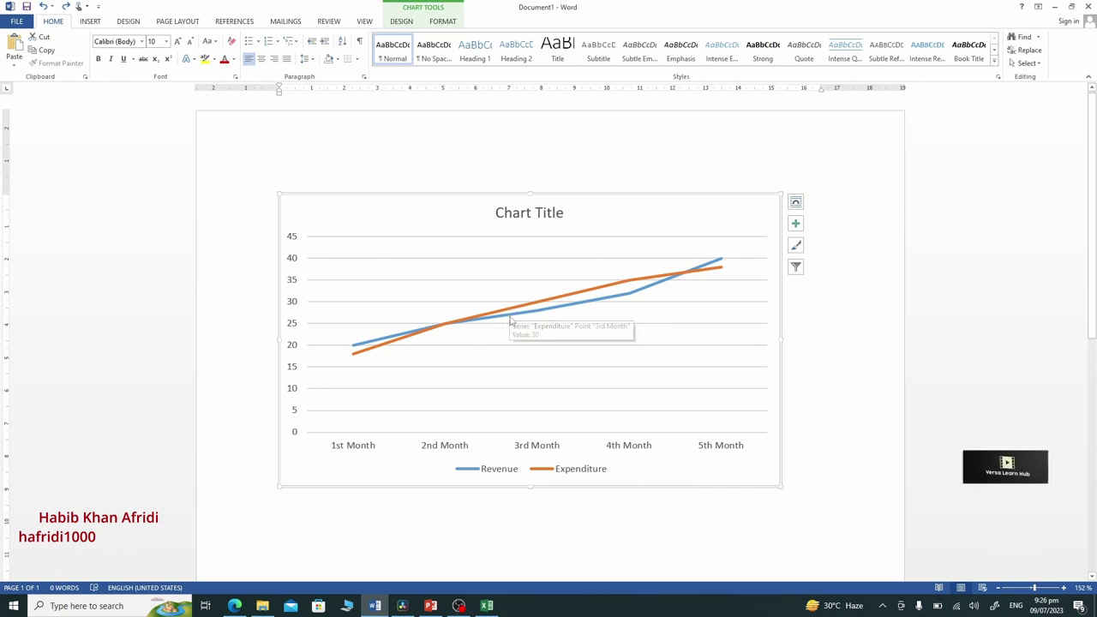
mouse_move(501, 317)
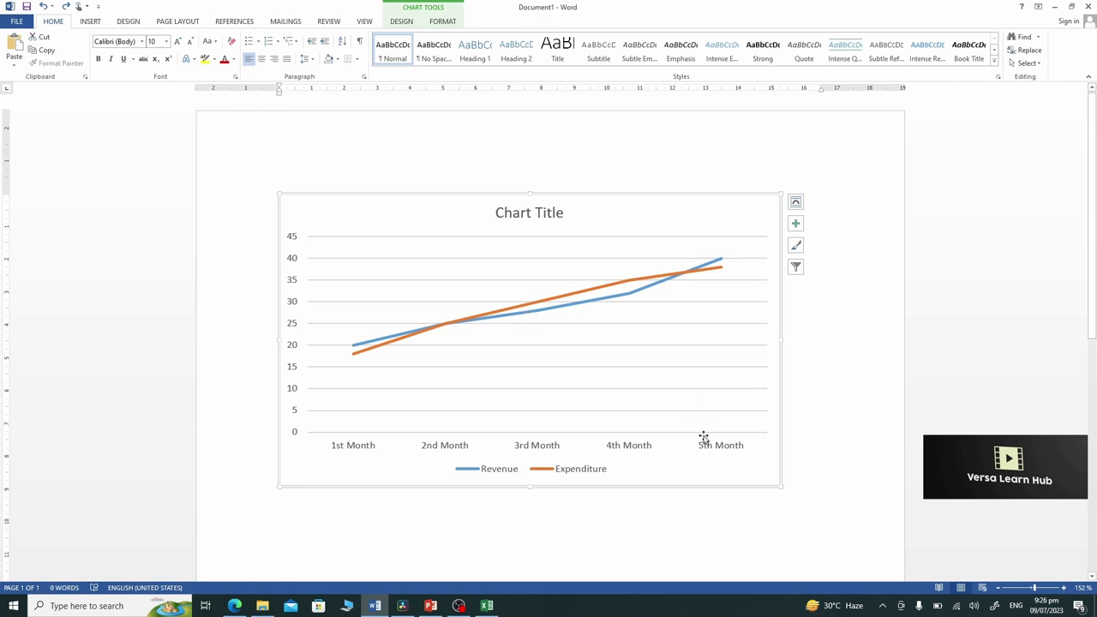
mouse_move(640, 295)
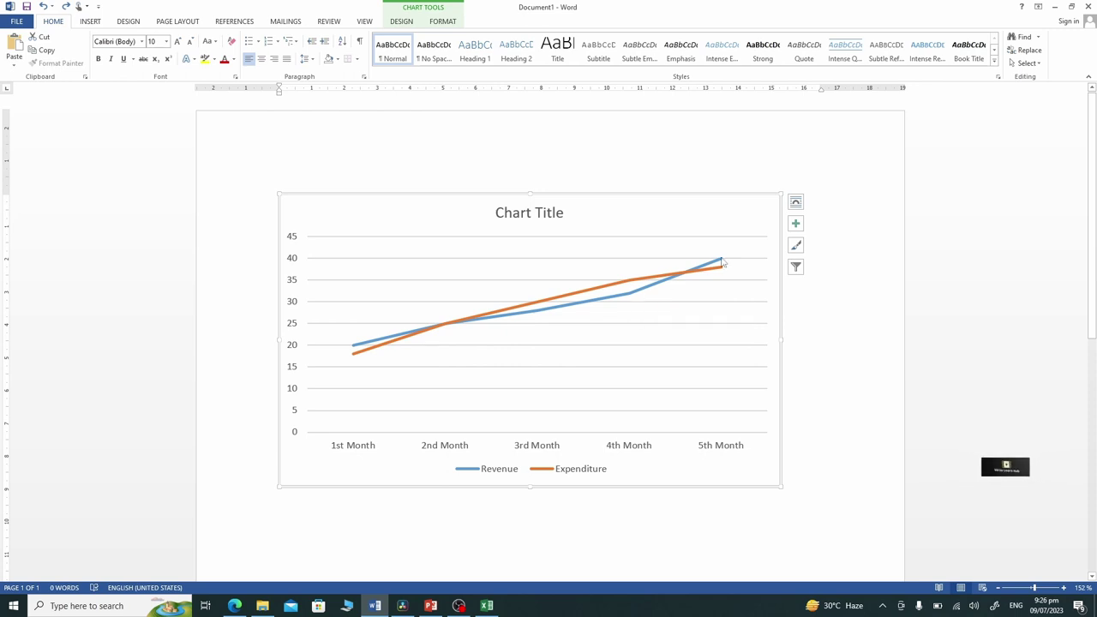
mouse_move(723, 266)
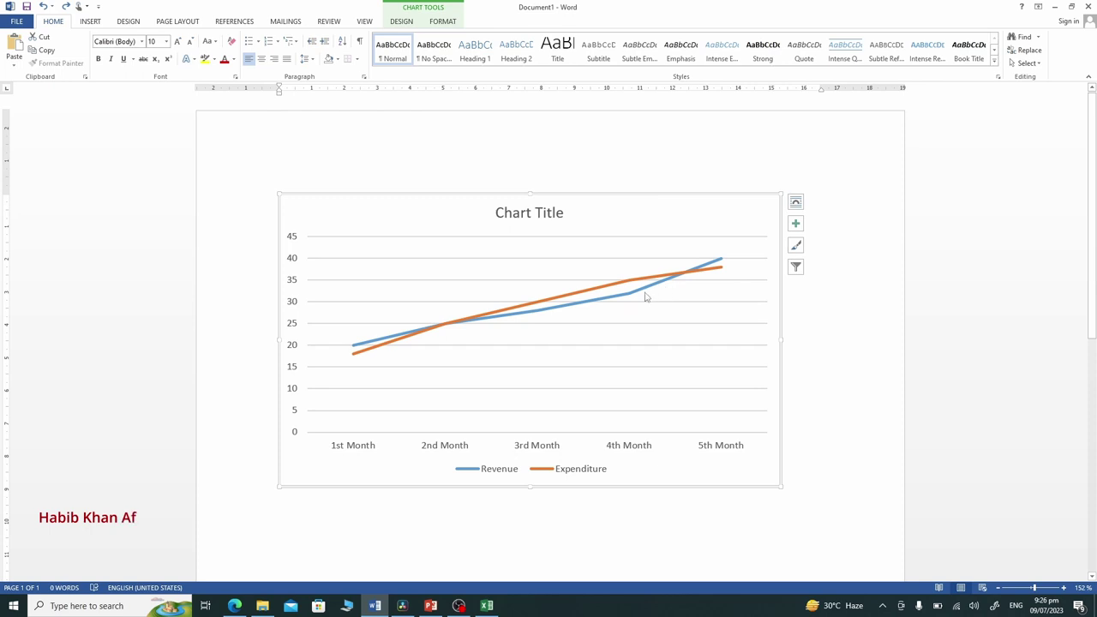
mouse_move(637, 297)
mouse_move(722, 260)
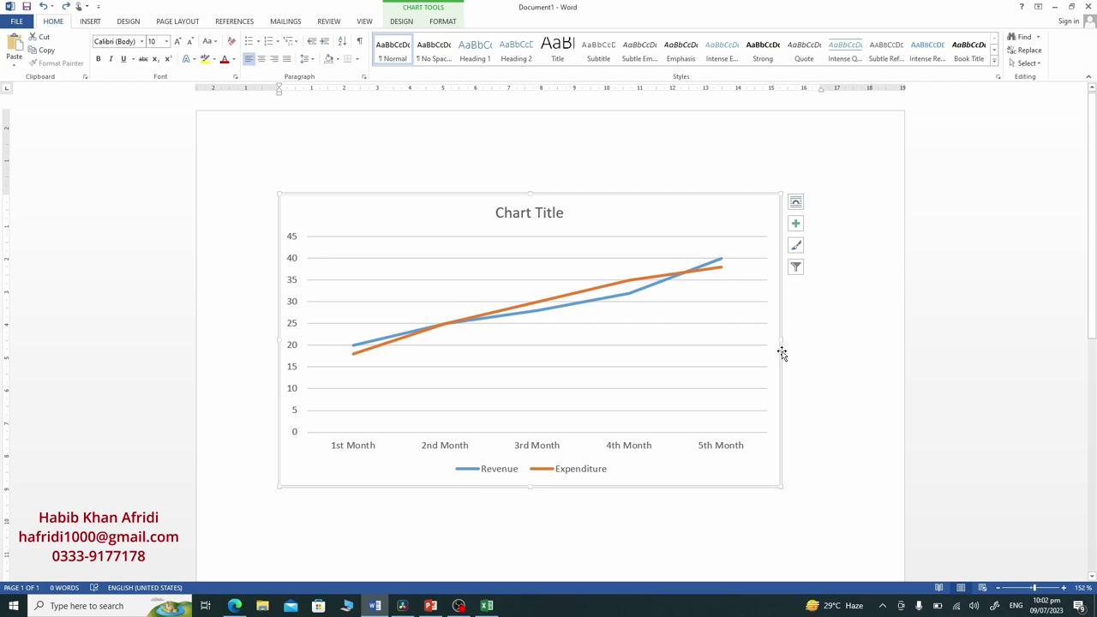
Apply Quick Layout 5 to add a vertical axis title and a data table beneath the chart
double_click(779, 352)
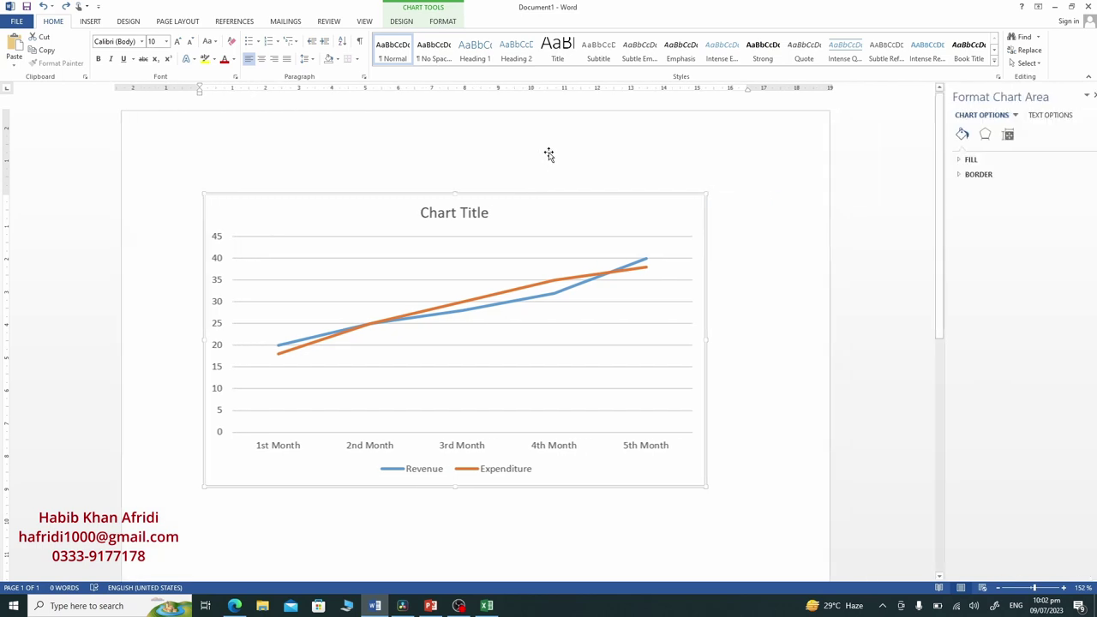
click(401, 21)
click(1086, 95)
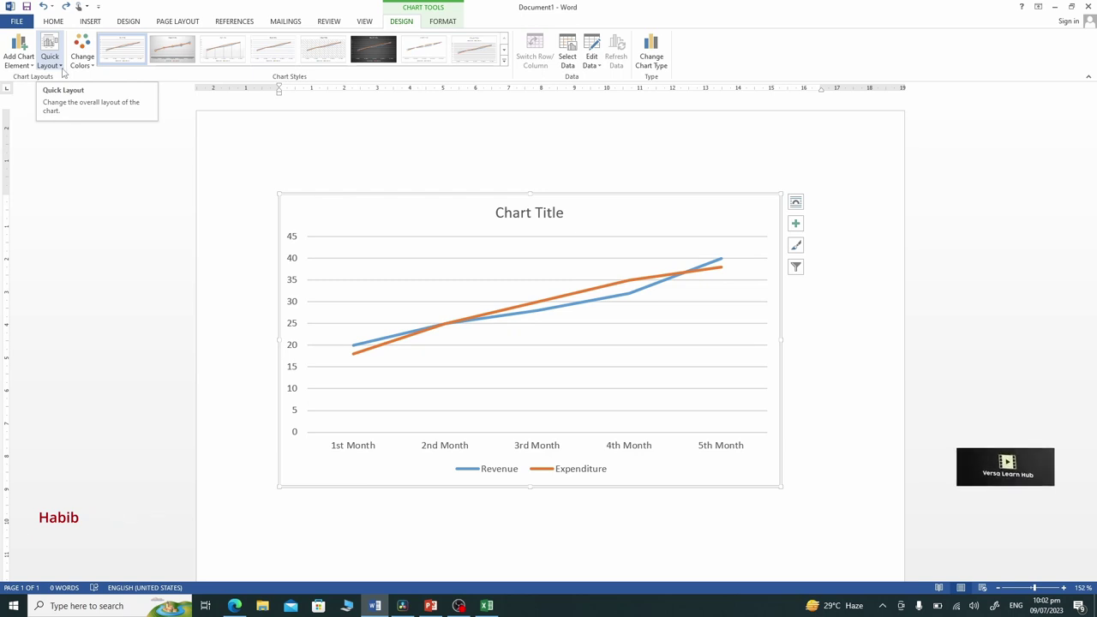
click(59, 72)
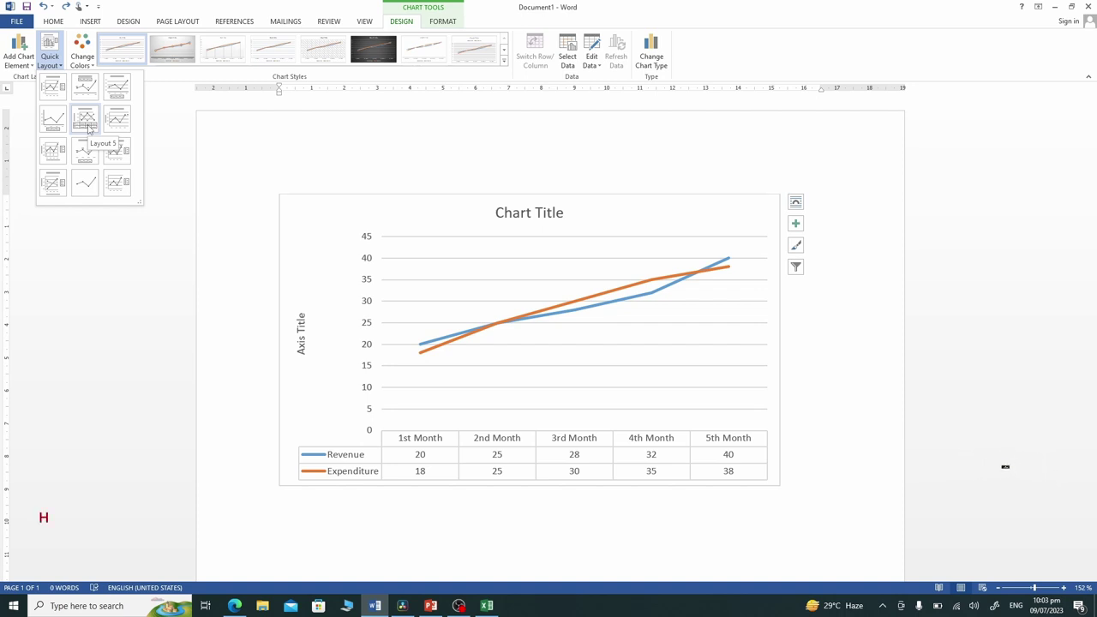
click(89, 128)
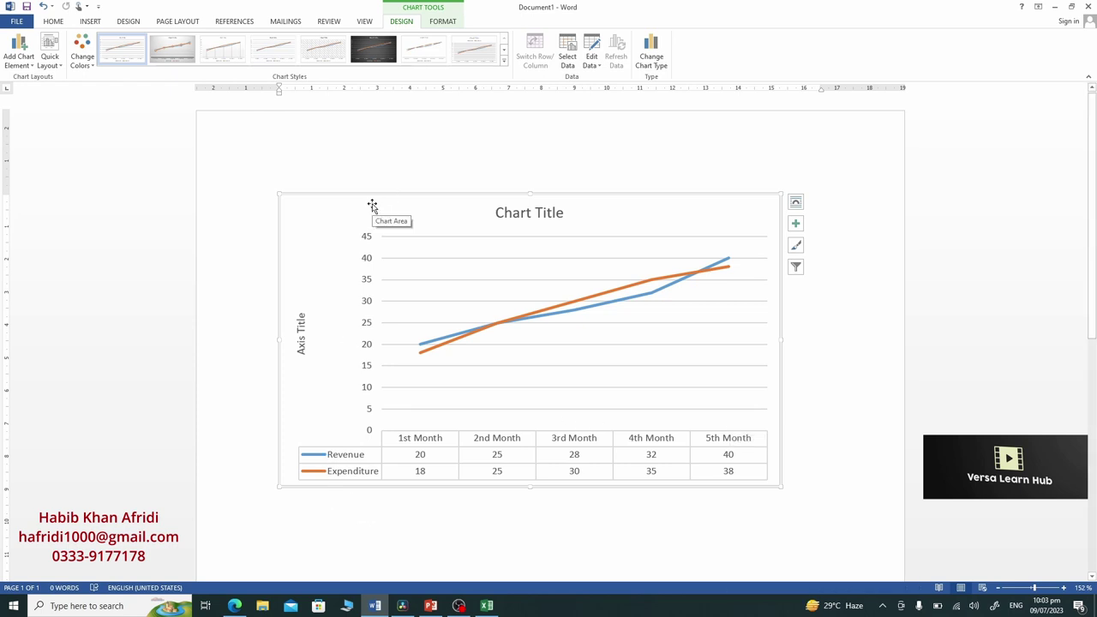
click(351, 461)
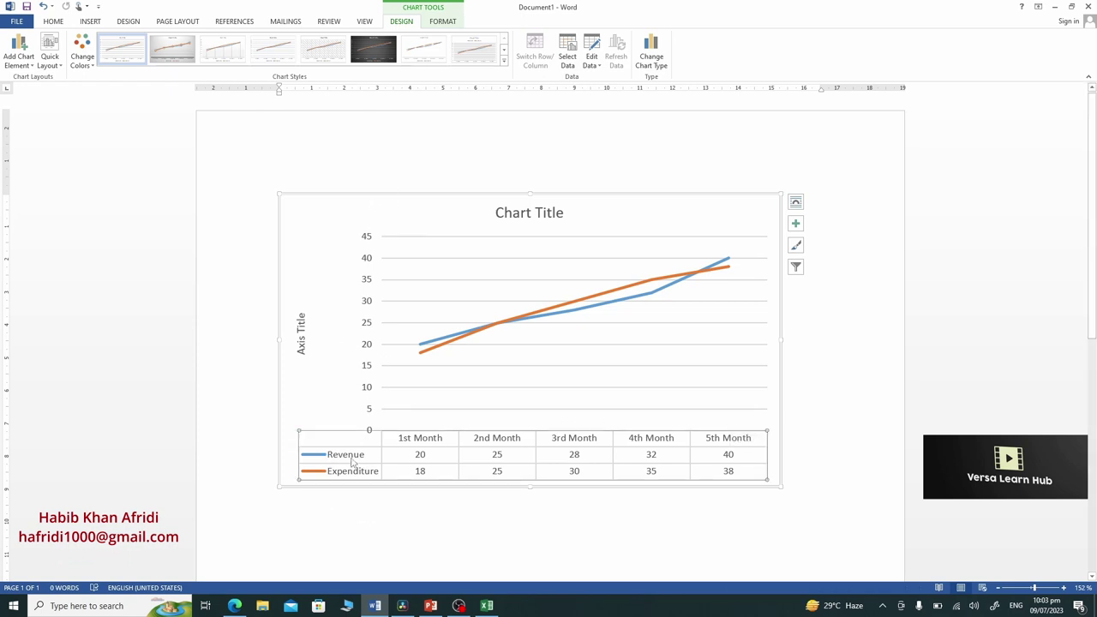
click(394, 197)
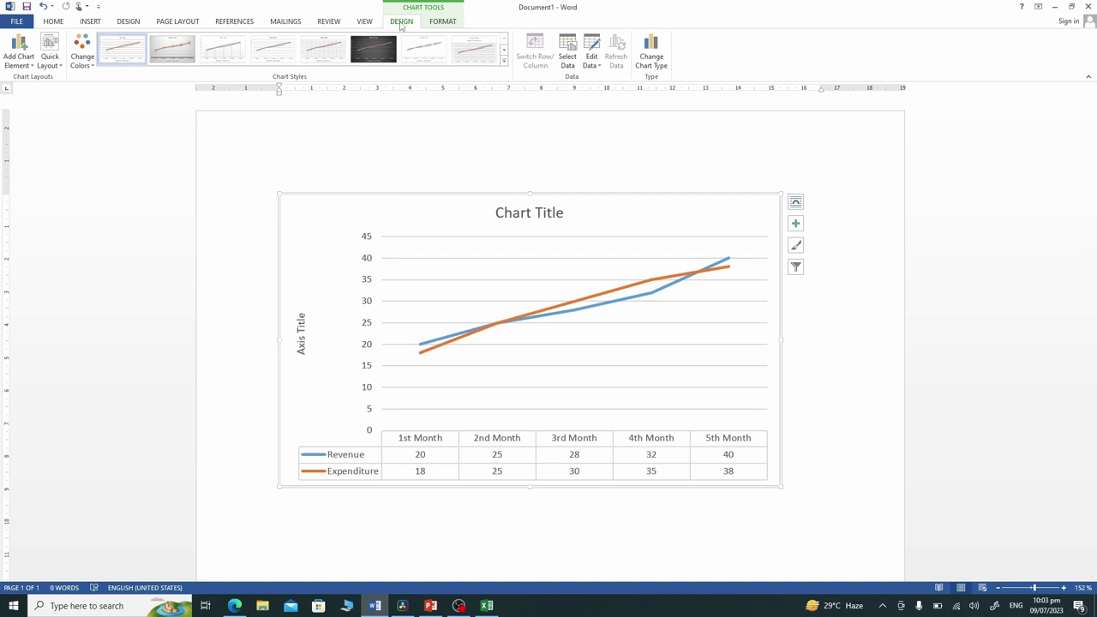
Add a primary horizontal axis title and replace its placeholder with 'Month'
click(26, 64)
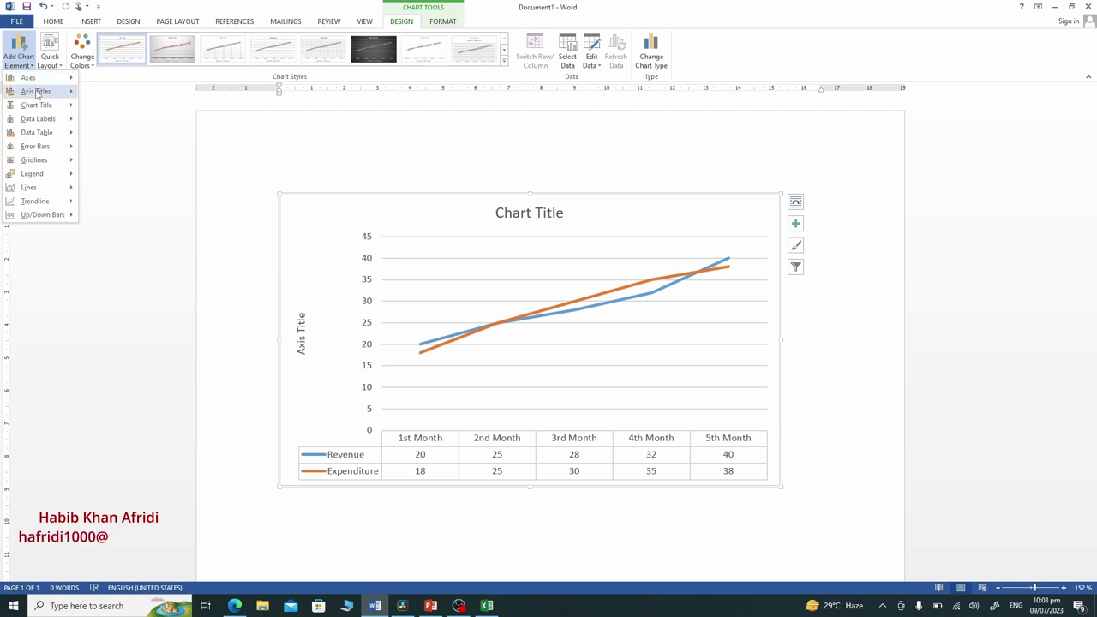
mouse_move(37, 95)
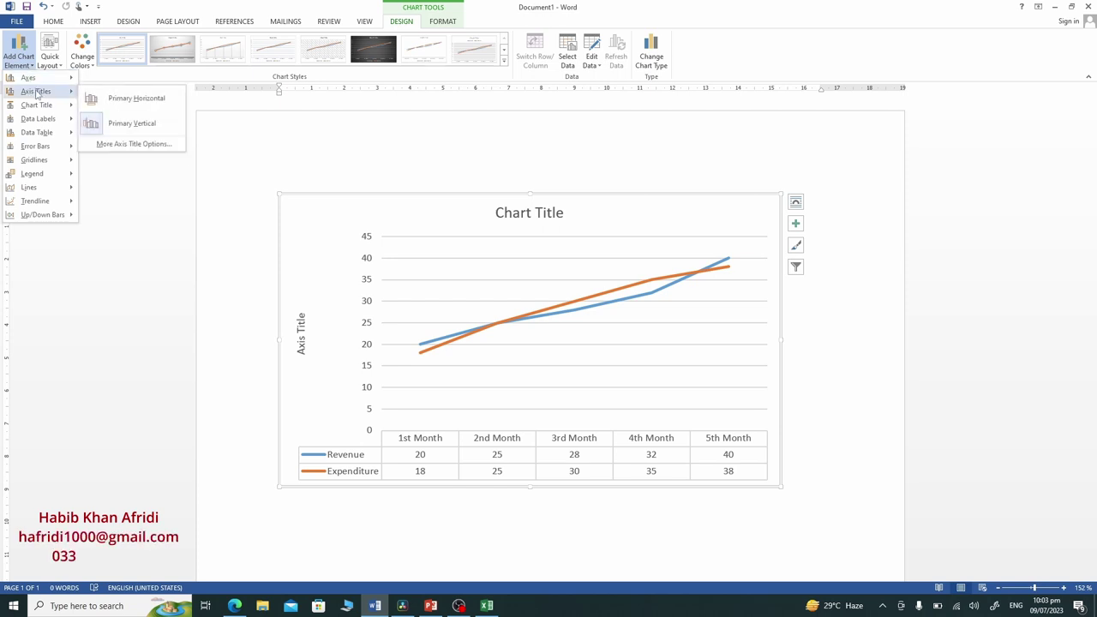
click(129, 99)
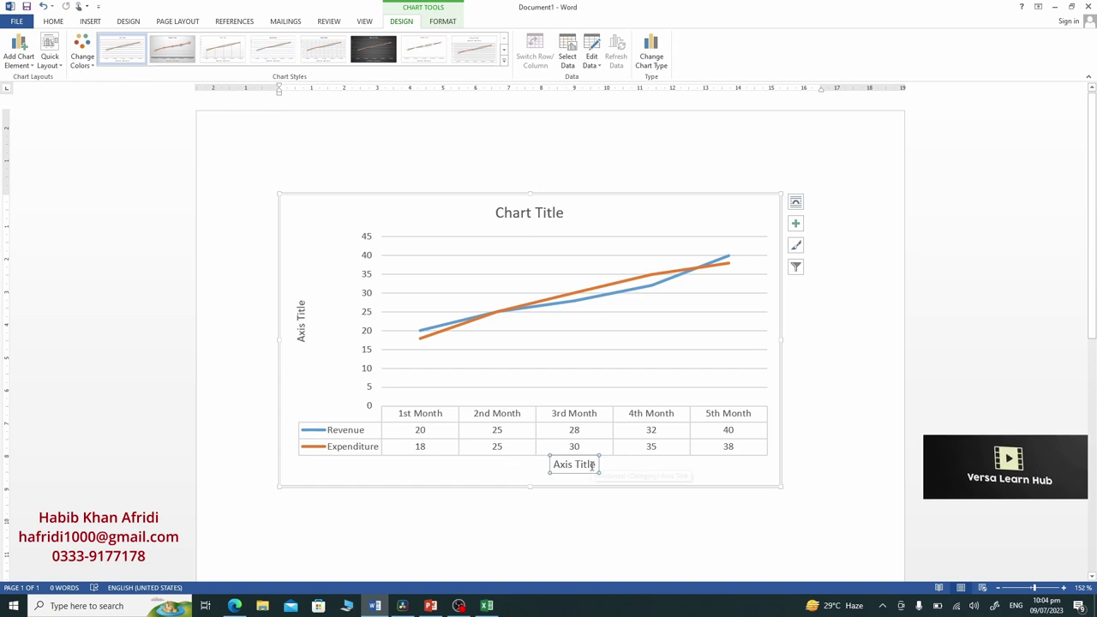
click(592, 464)
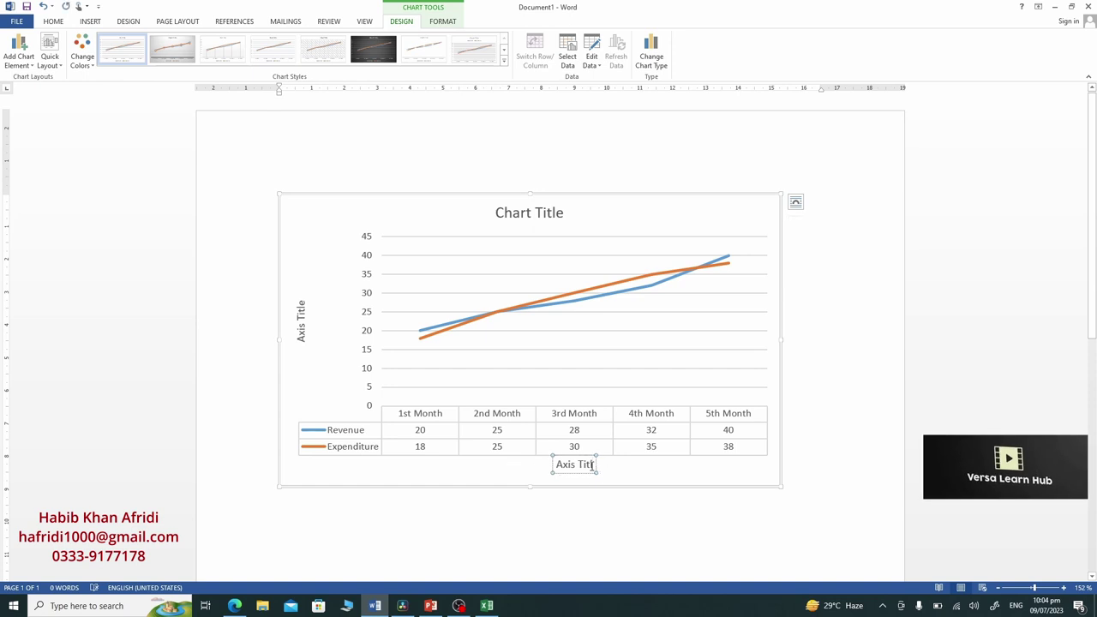
key(BackSpace)
key(BackSpace)
key(BackSpace)
key(BackSpace)
key(BackSpace)
key(BackSpace)
key(BackSpace)
key(BackSpace)
key(BackSpace)
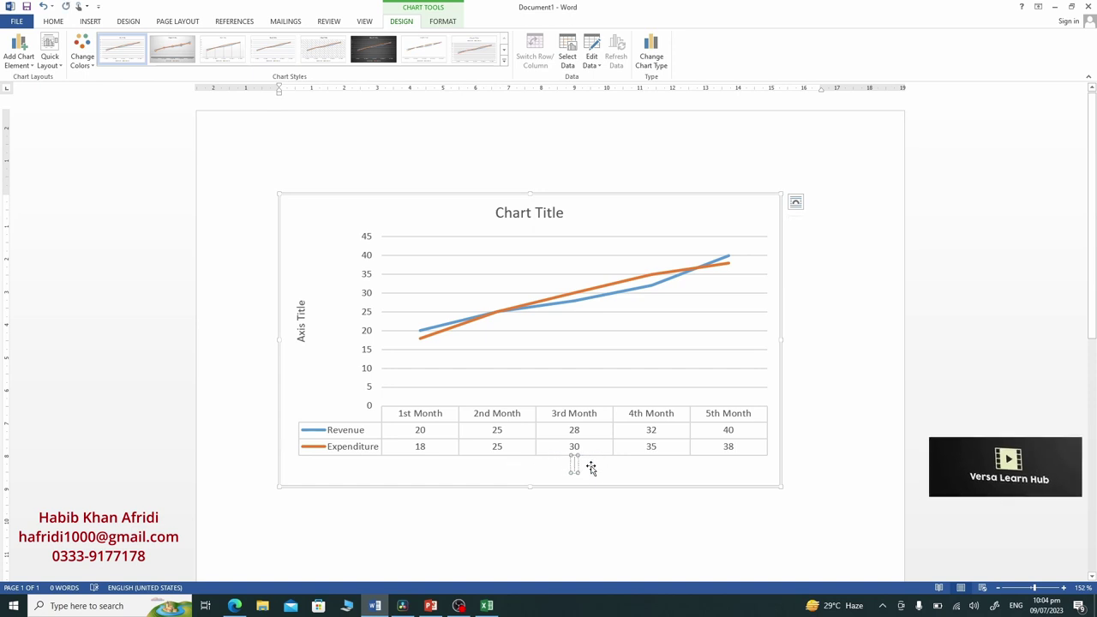
text(Month)
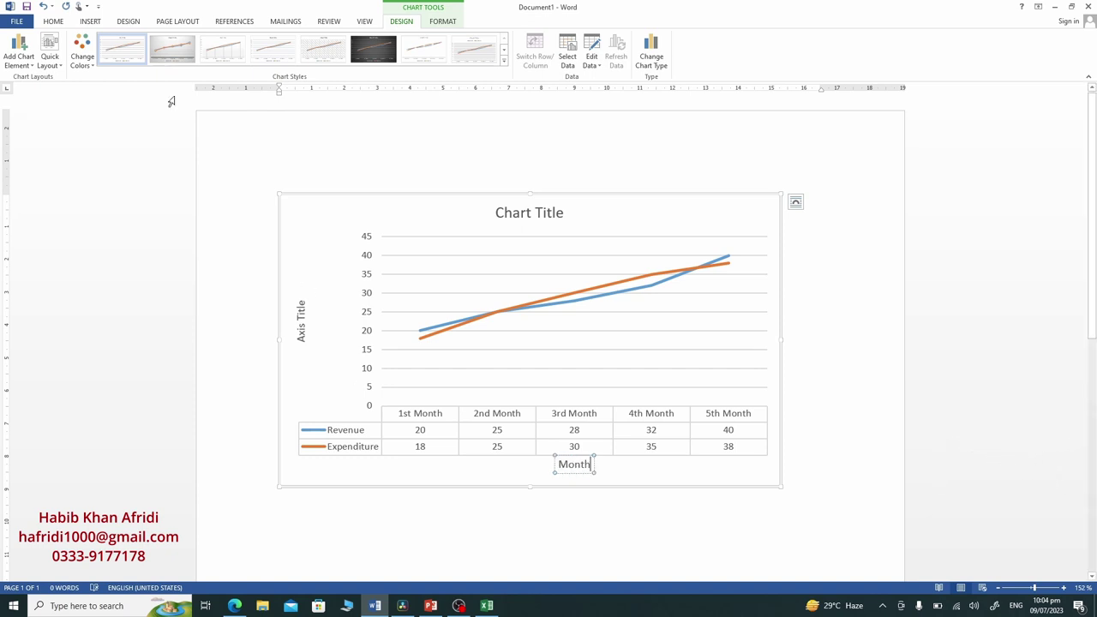
click(33, 67)
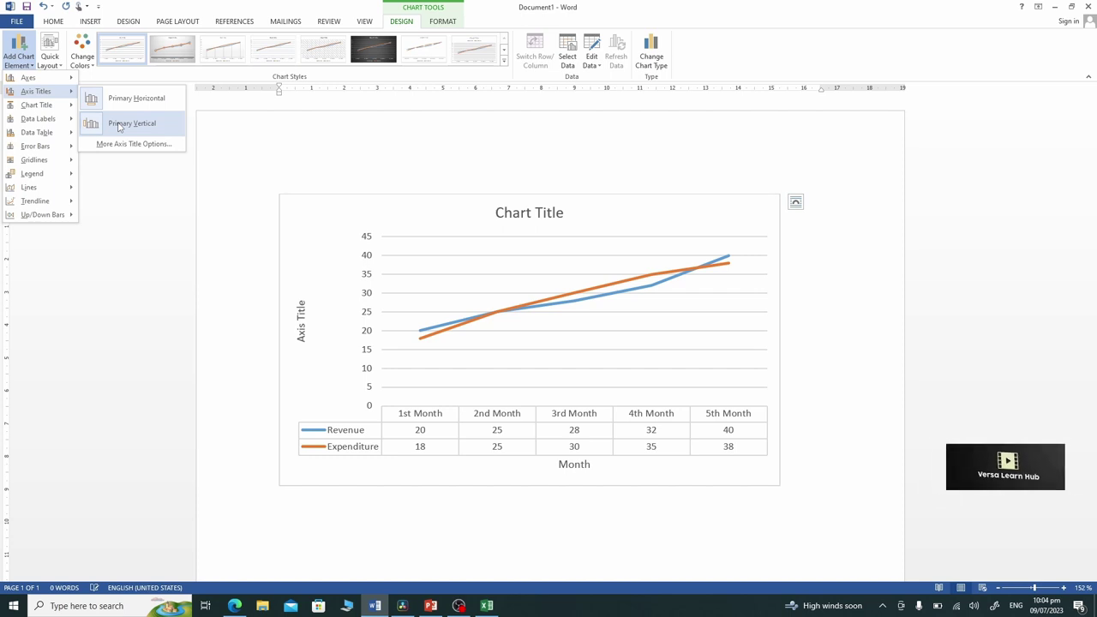
Re-add the primary vertical axis title and change its text to 'Revenue and Expenditure'
click(119, 127)
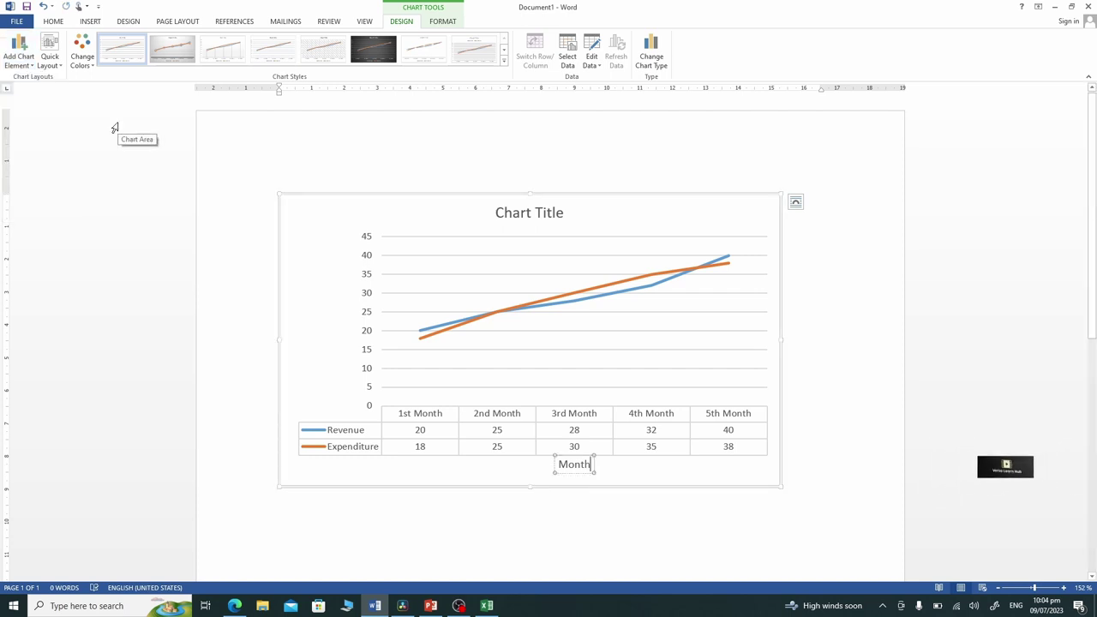
click(19, 51)
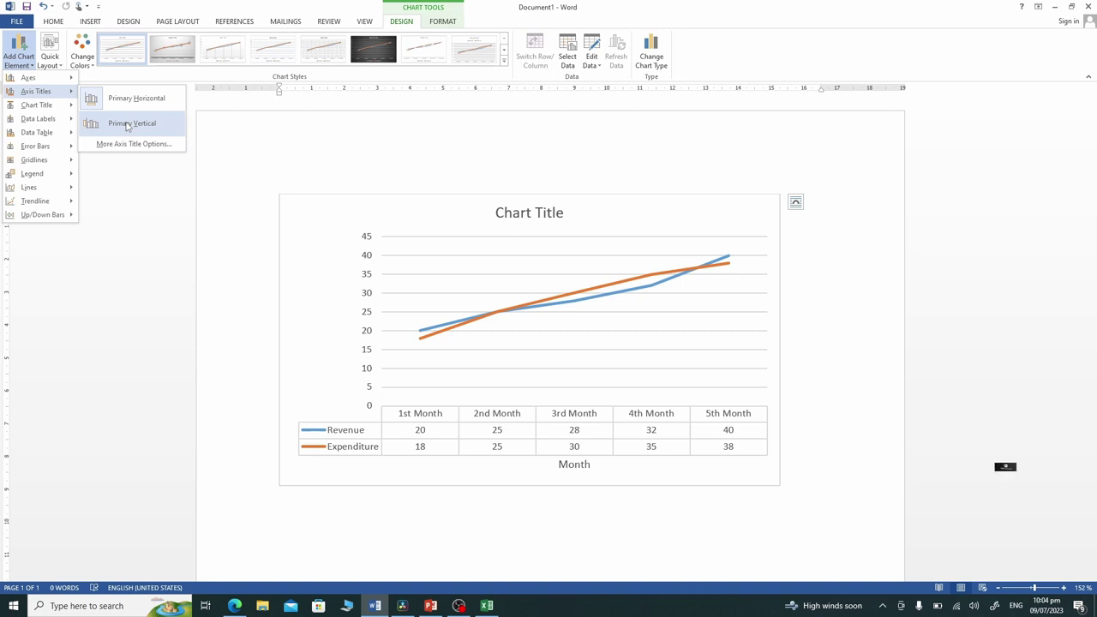
click(128, 124)
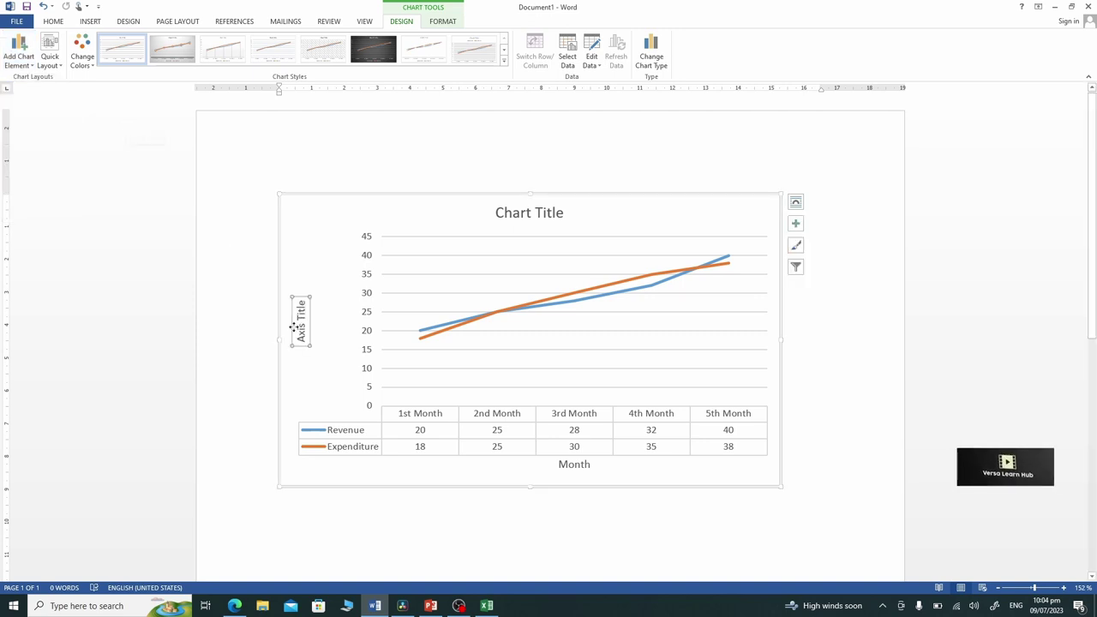
click(301, 306)
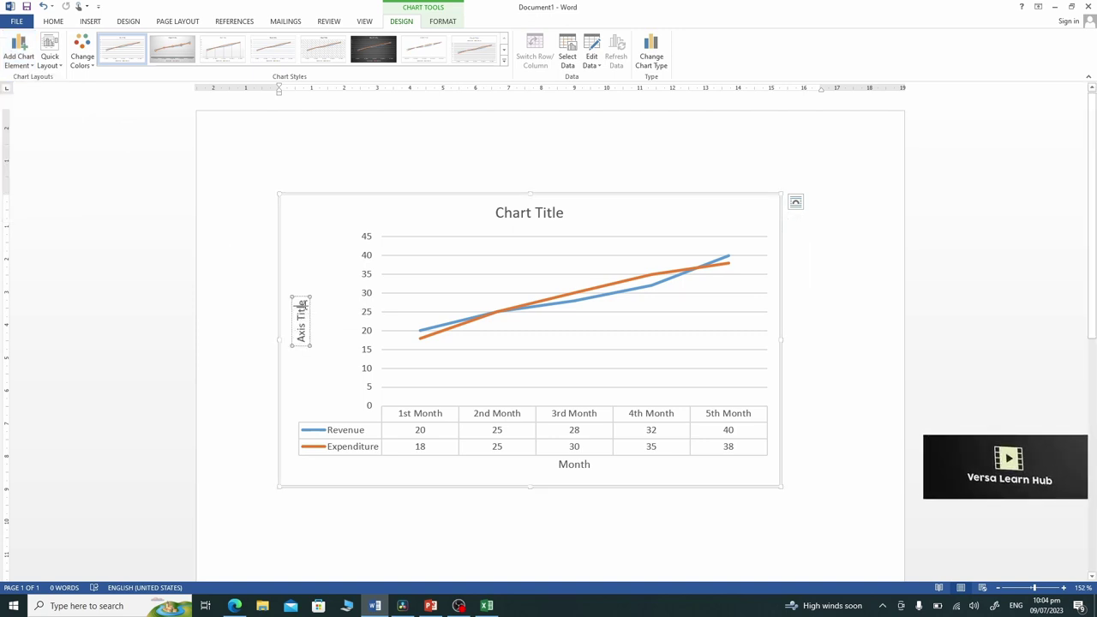
key(BackSpace)
key(BackSpace)
key(BackSpace)
key(BackSpace)
key(BackSpace)
key(BackSpace)
key(BackSpace)
key(BackSpace)
key(BackSpace)
key(BackSpace)
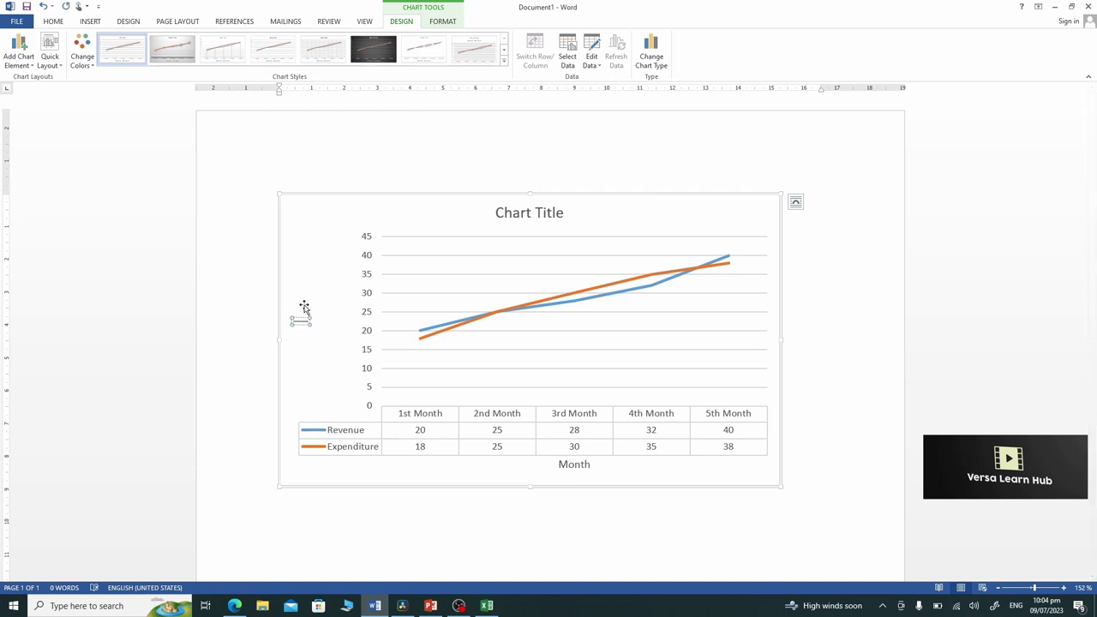
text(Re)
text(vee)
text(nue and Exp)
text(end)
text(iture)
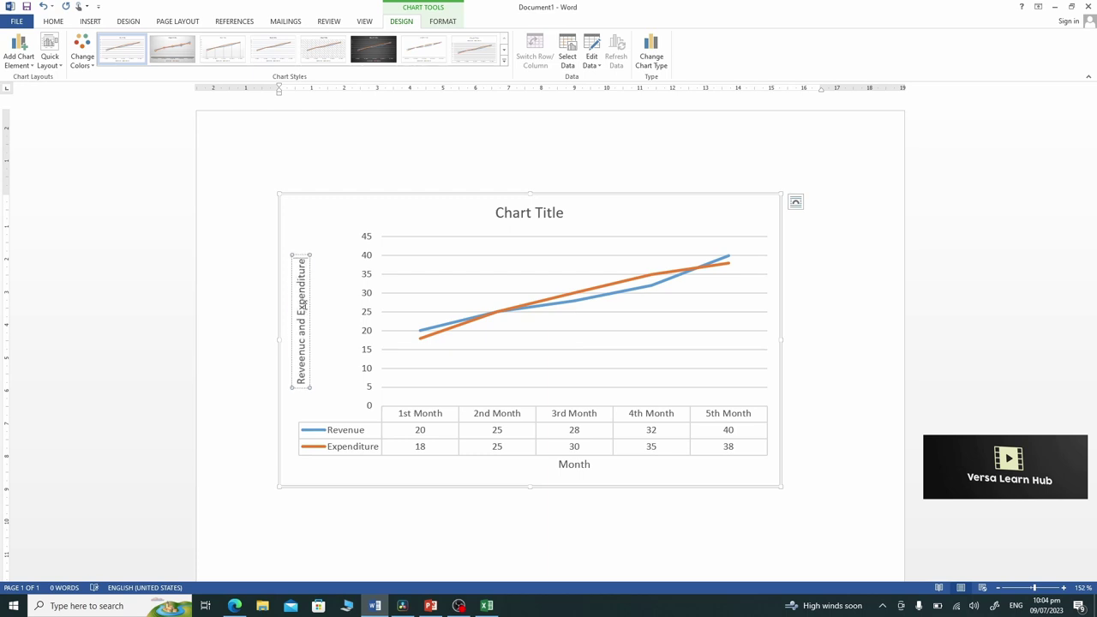
click(381, 199)
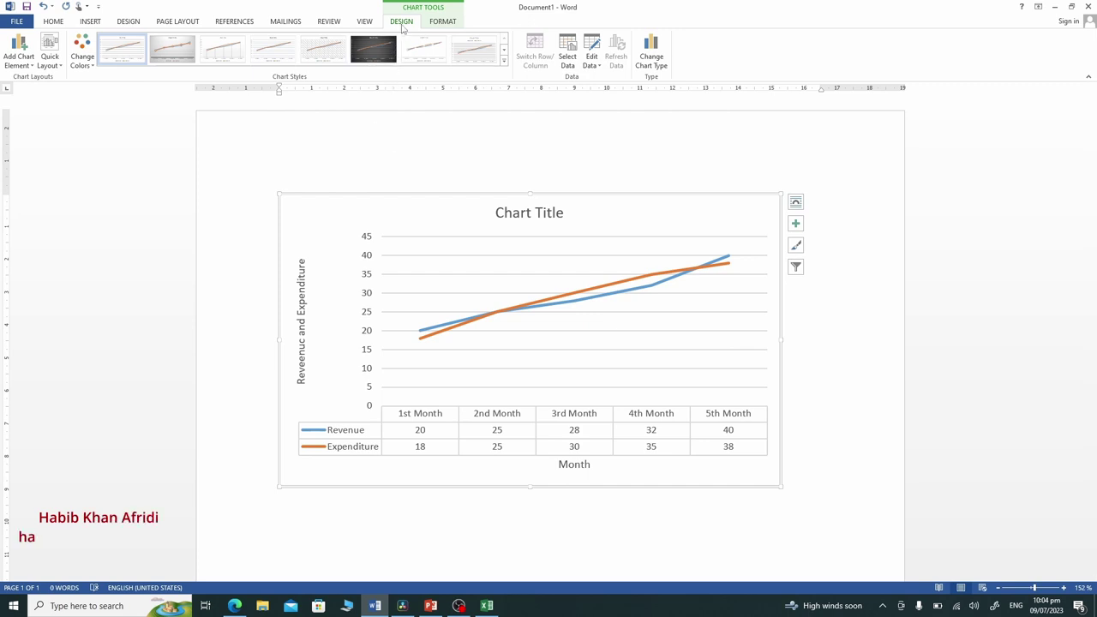
click(31, 66)
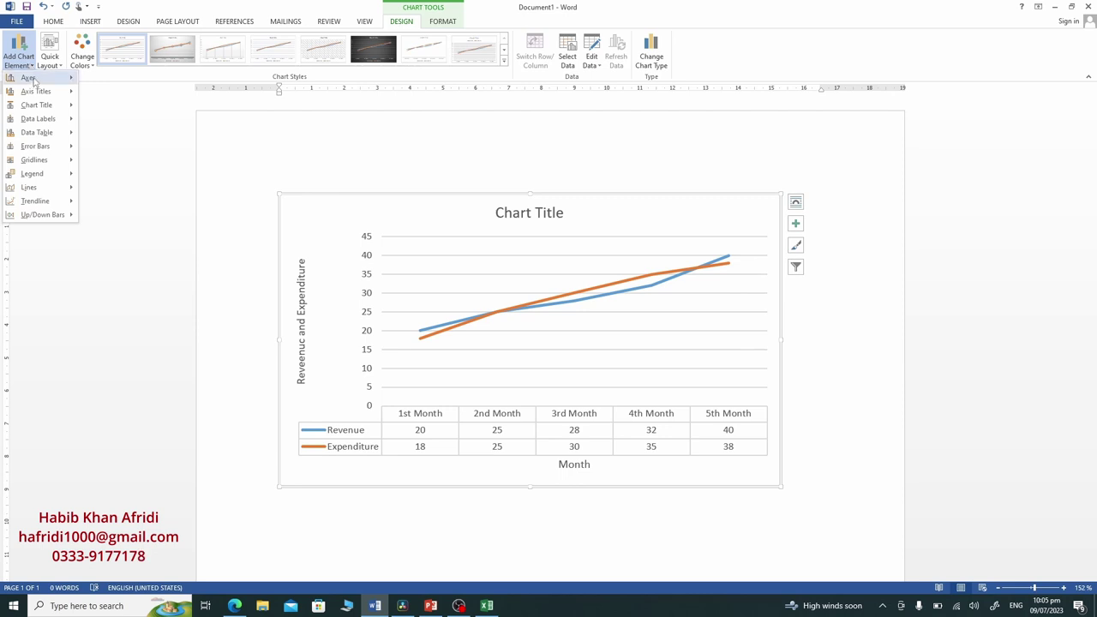
mouse_move(38, 105)
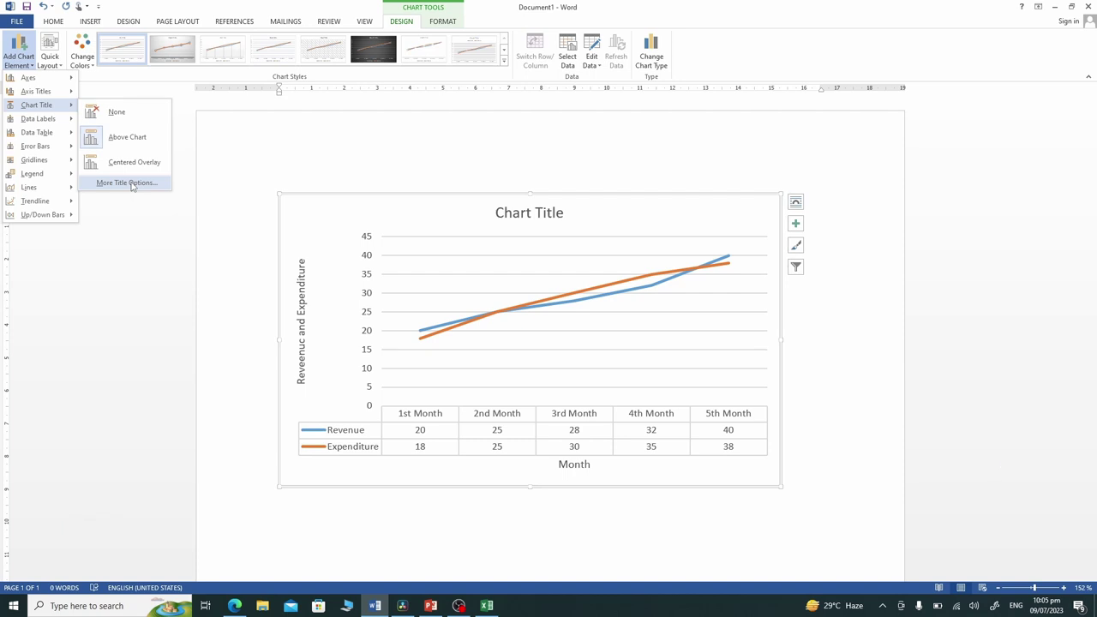
click(127, 142)
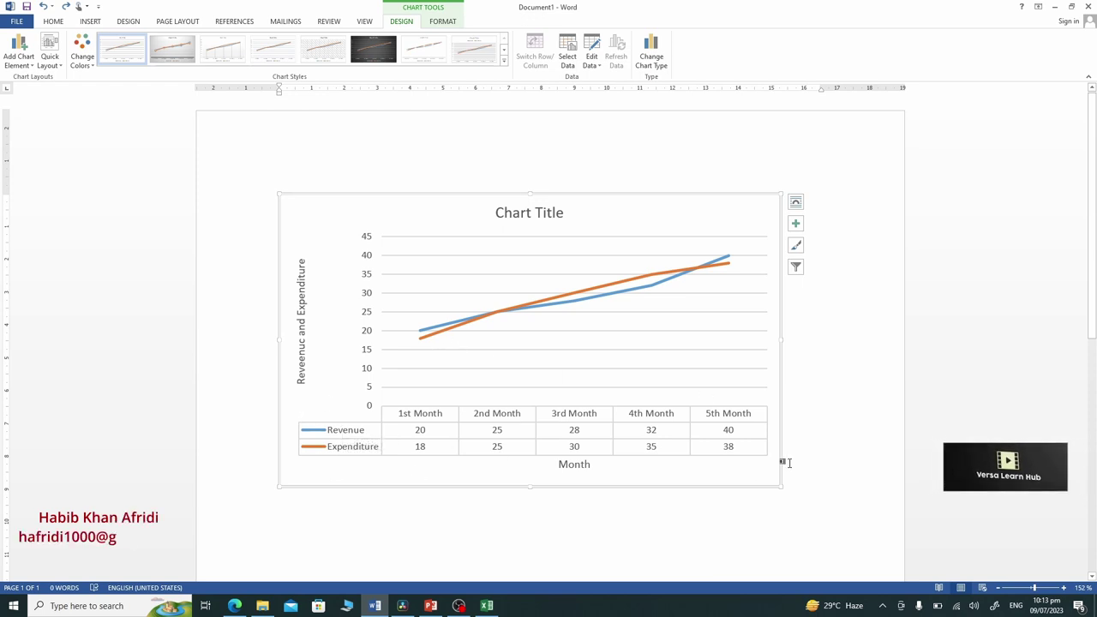
click(32, 65)
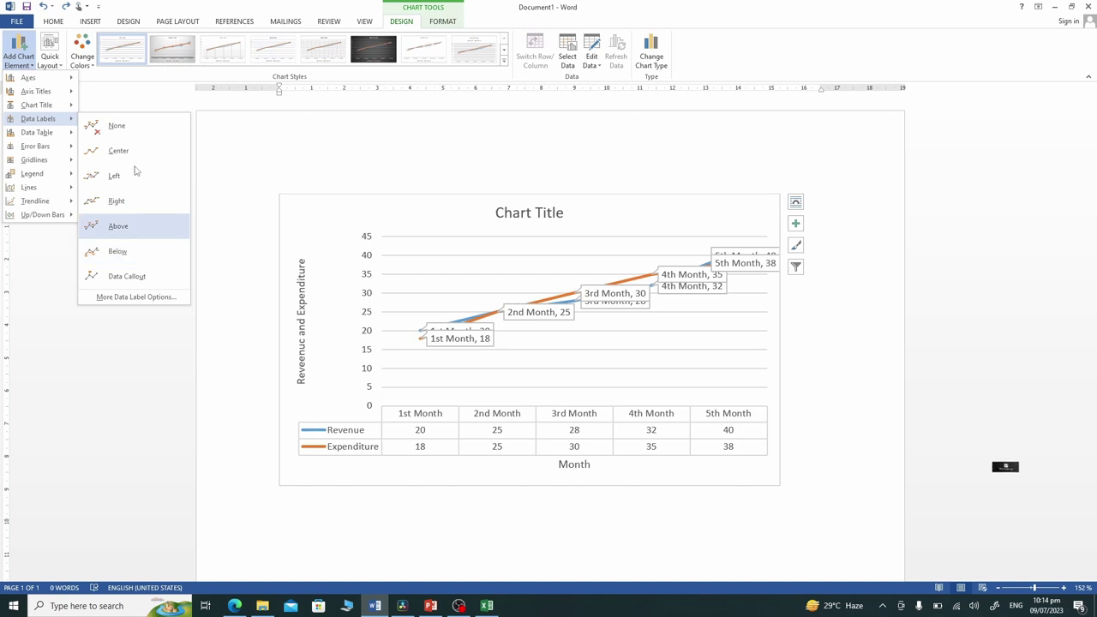
click(113, 127)
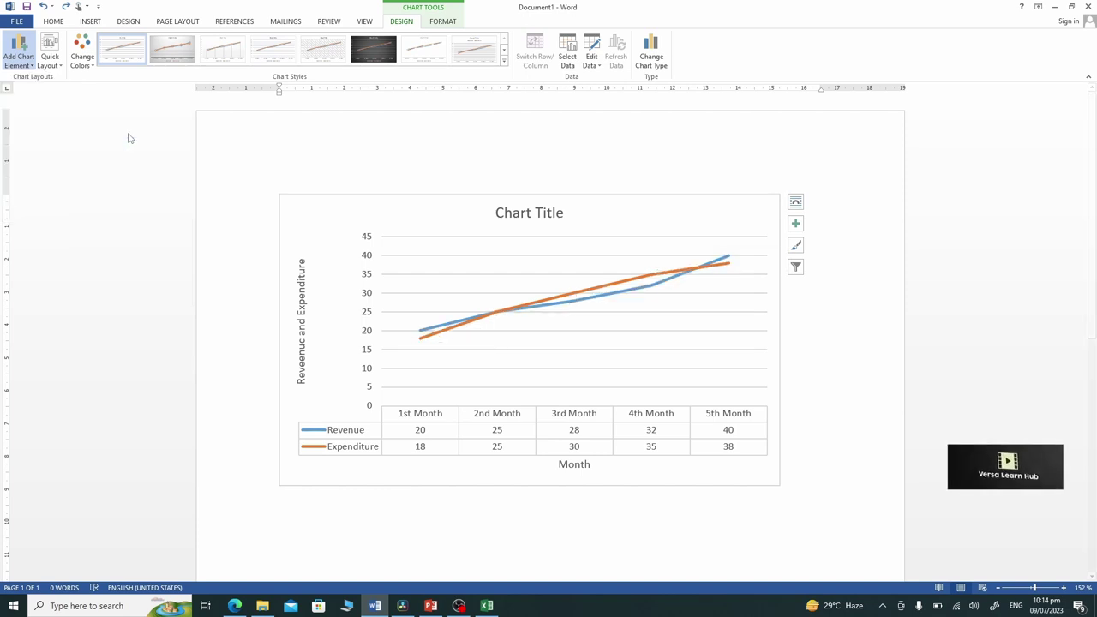
click(25, 68)
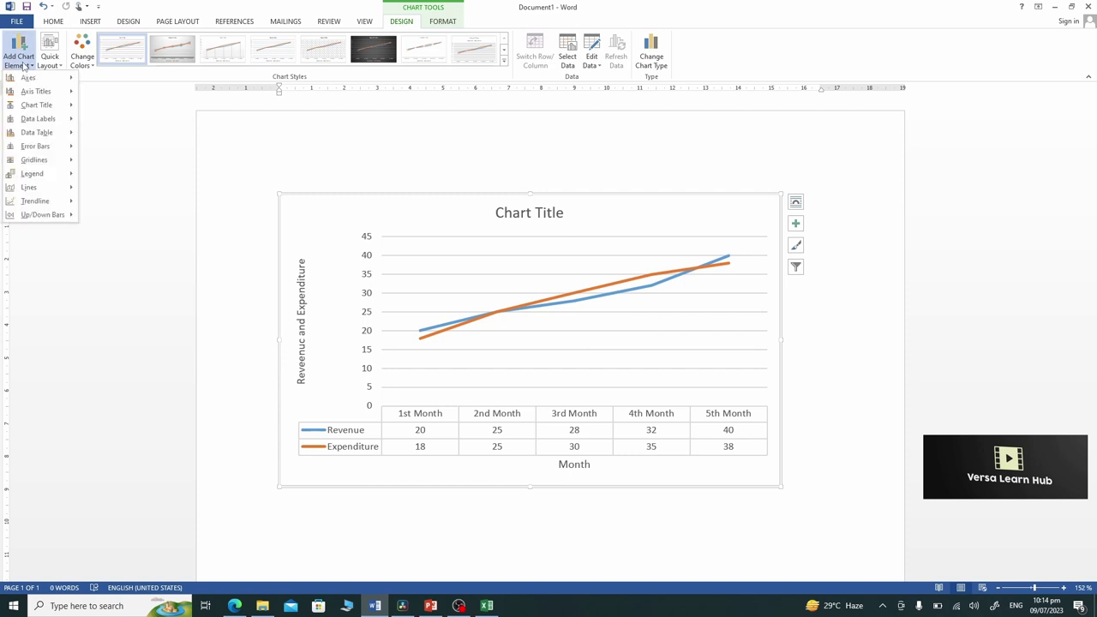
mouse_move(43, 133)
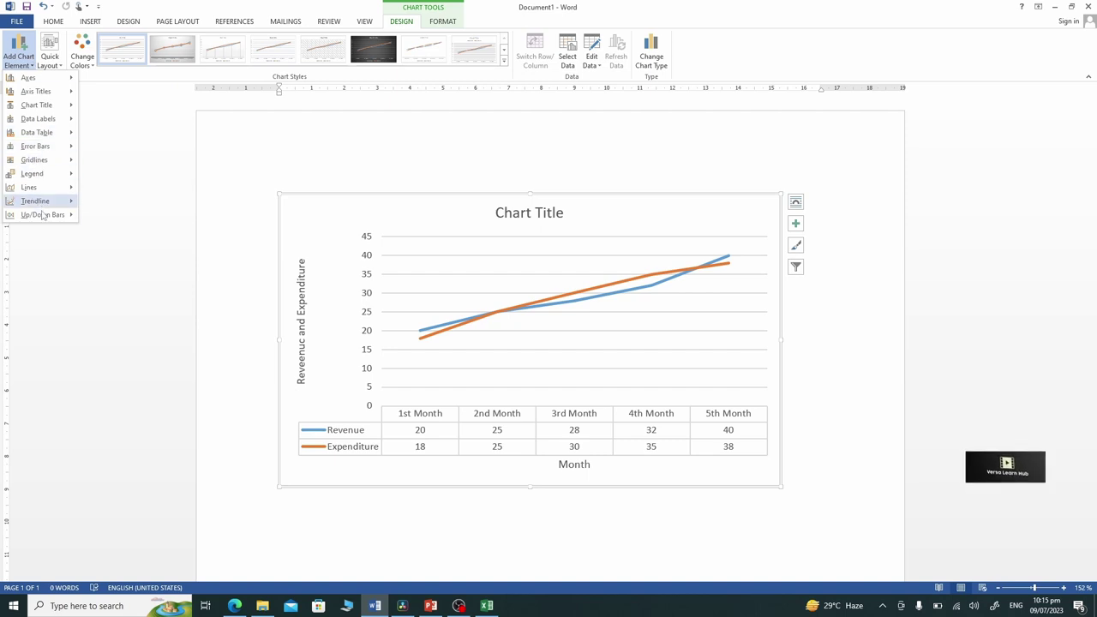
mouse_move(52, 77)
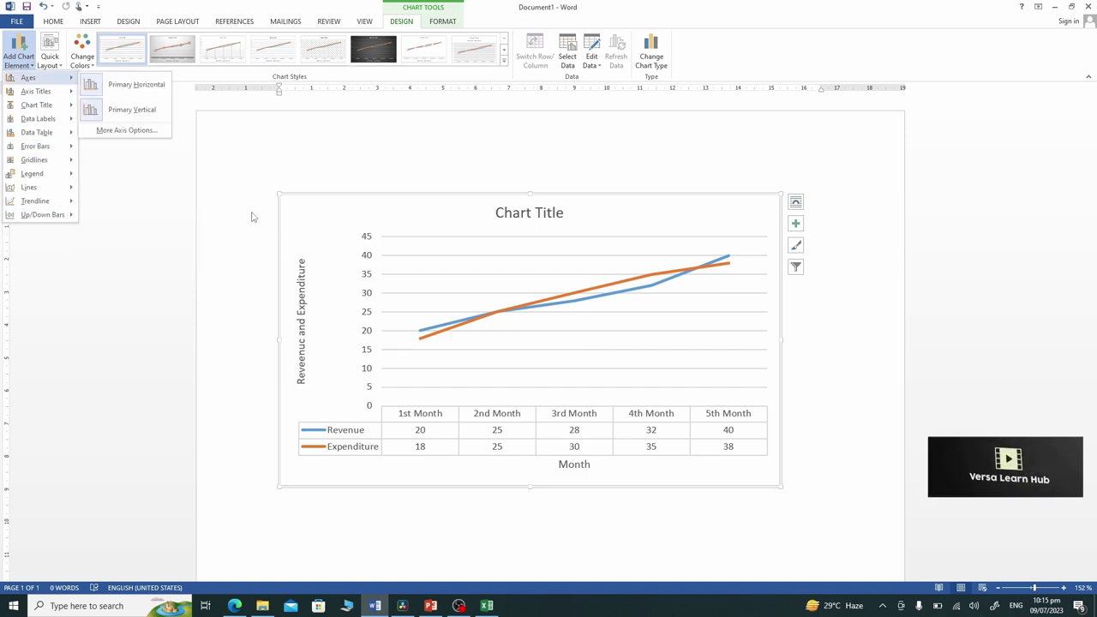
click(279, 241)
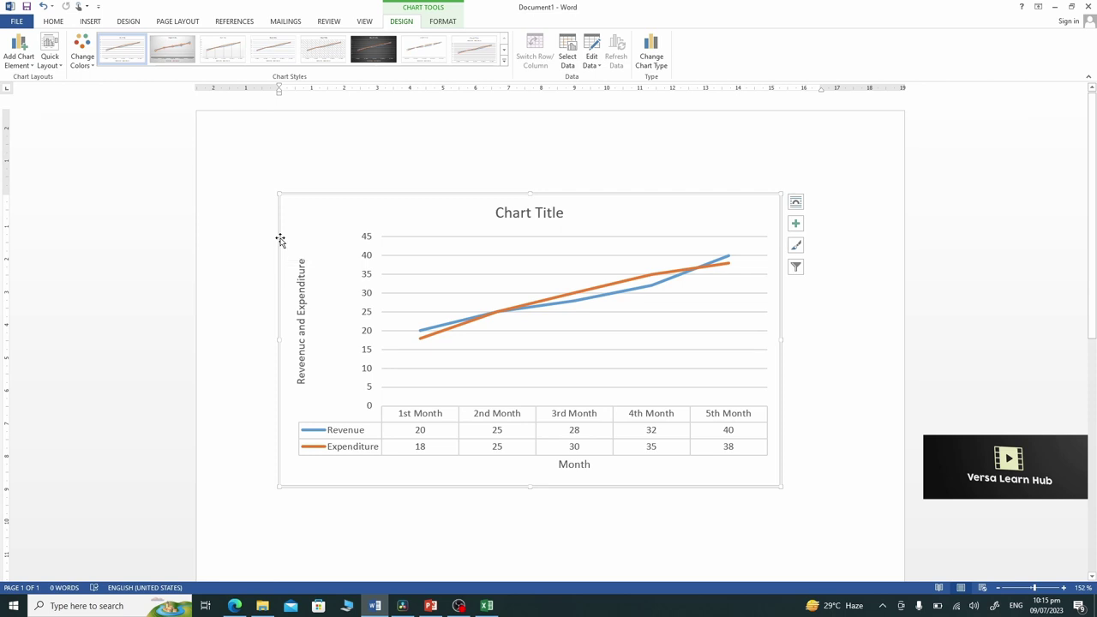
click(92, 66)
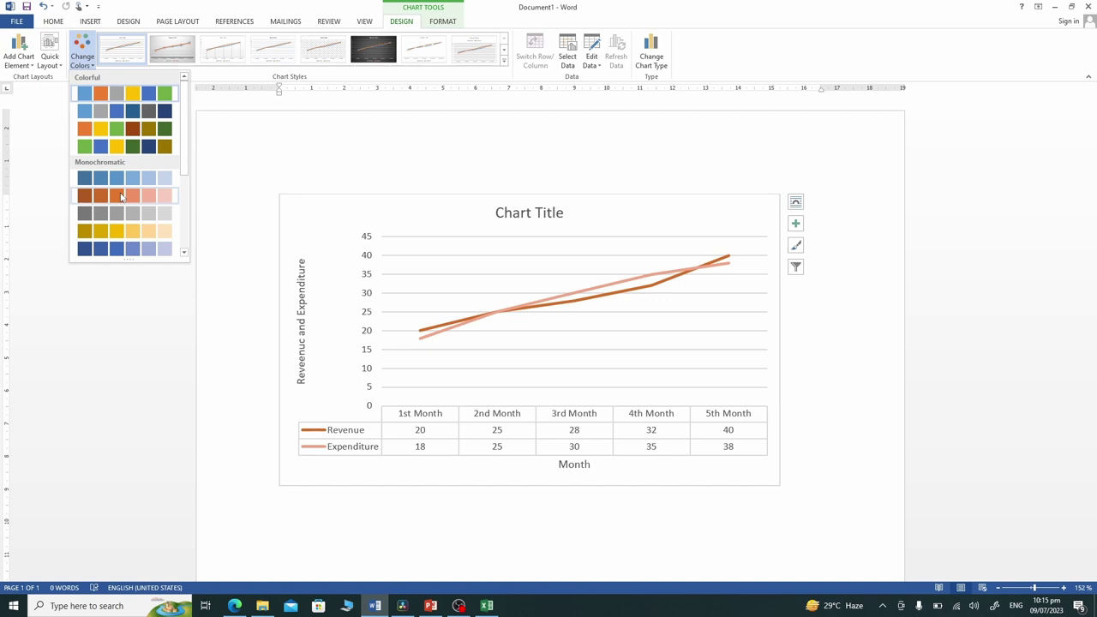
click(157, 6)
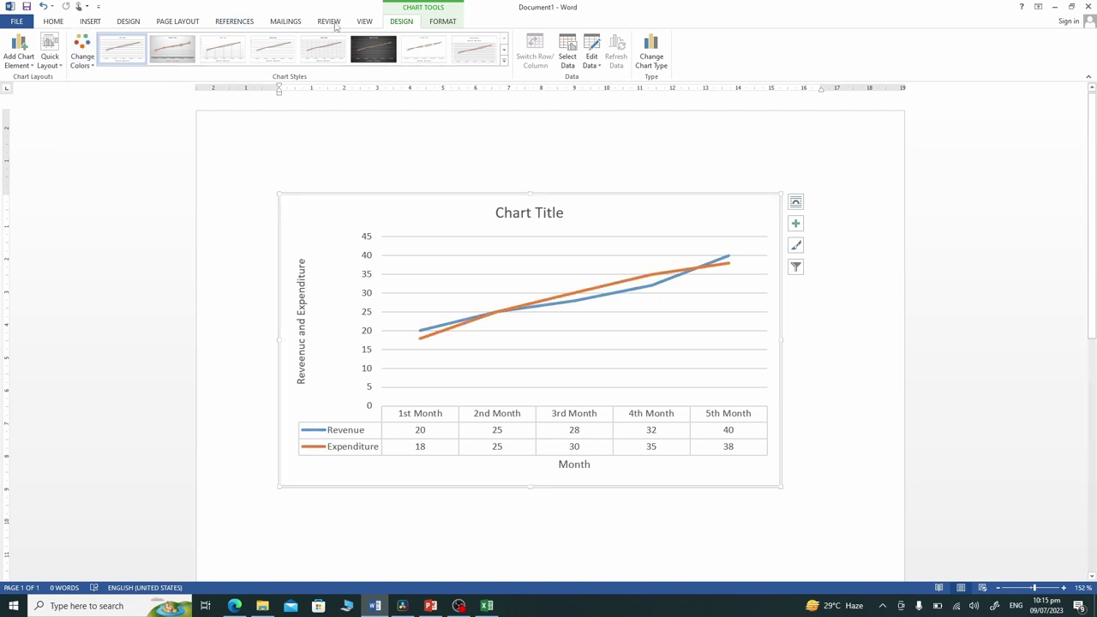
Apply chart Style 2 with its grey gradient background and circular data labels
click(505, 63)
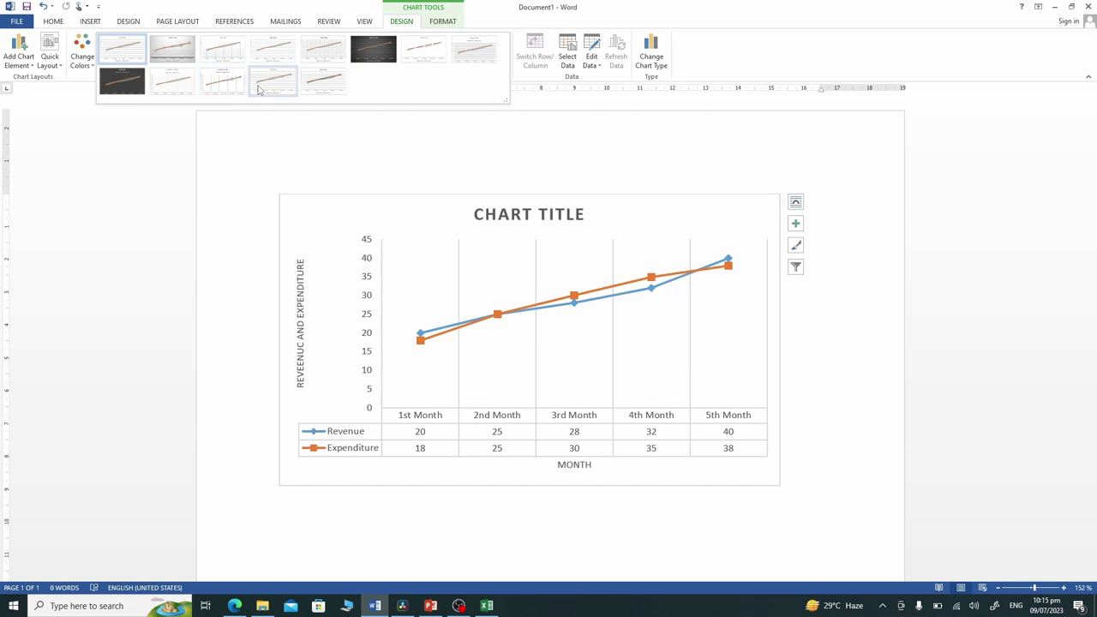
click(176, 58)
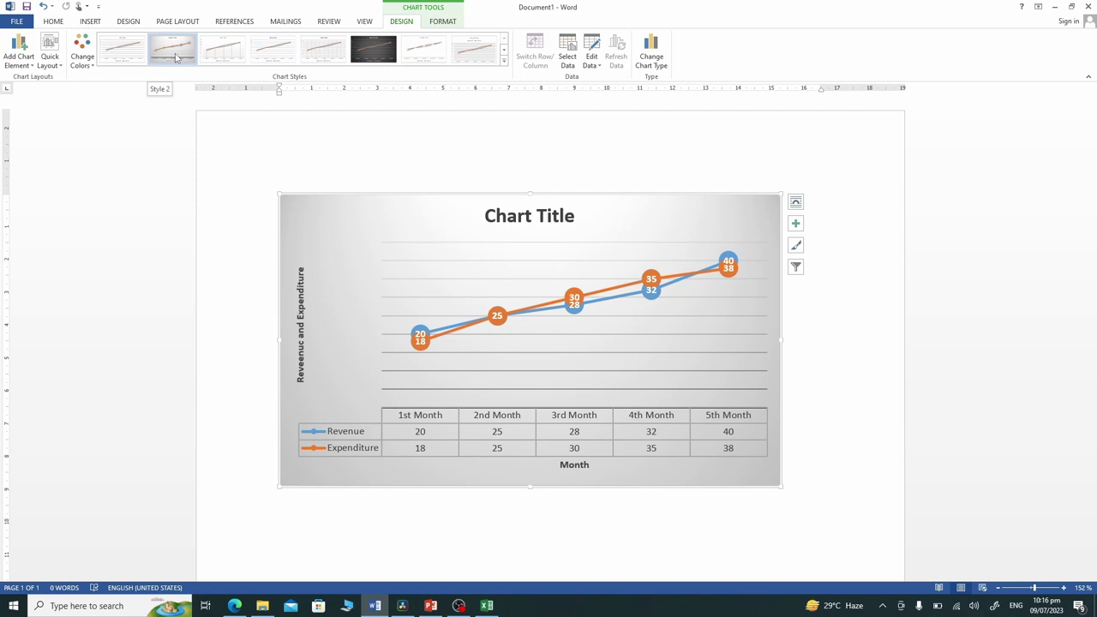
click(176, 56)
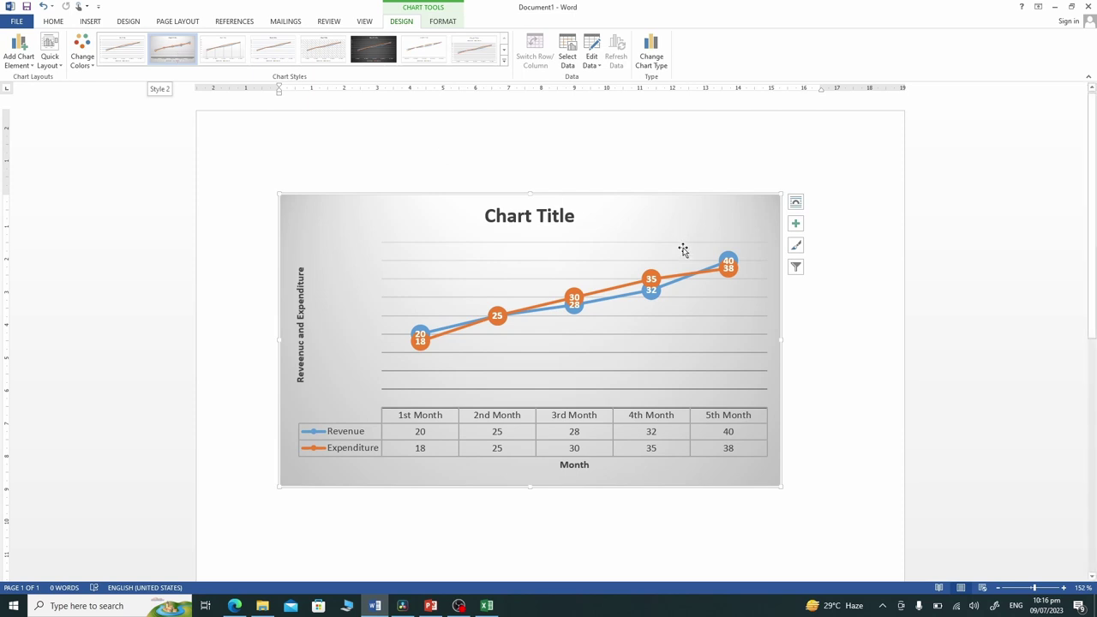
Open the chart's data sheet and add a 'Balance' series header in cell D1
right_click(780, 320)
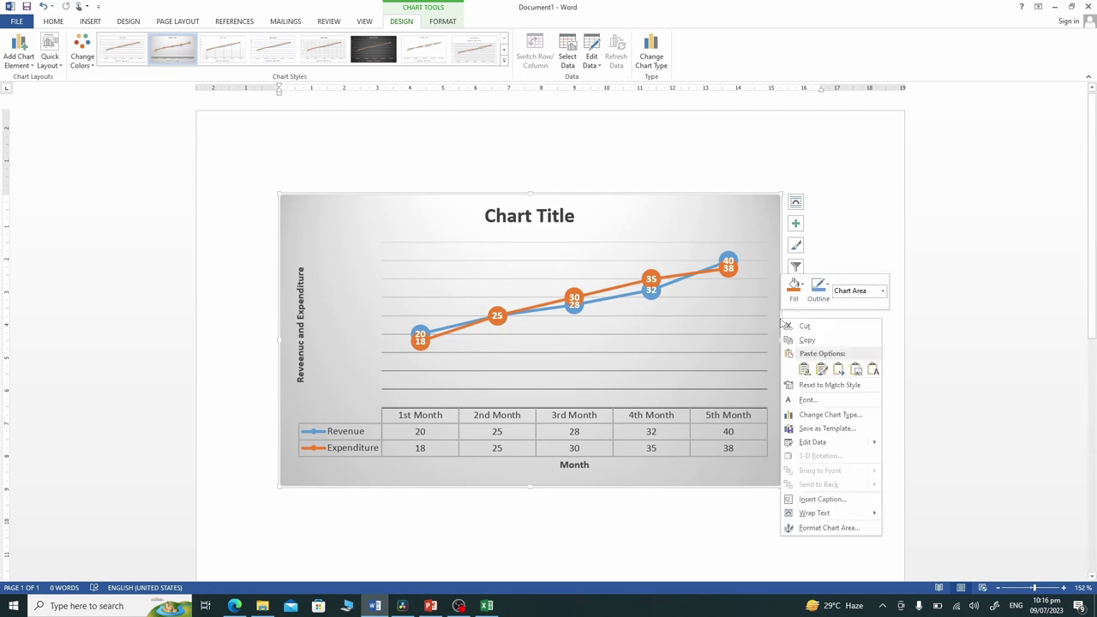
click(819, 444)
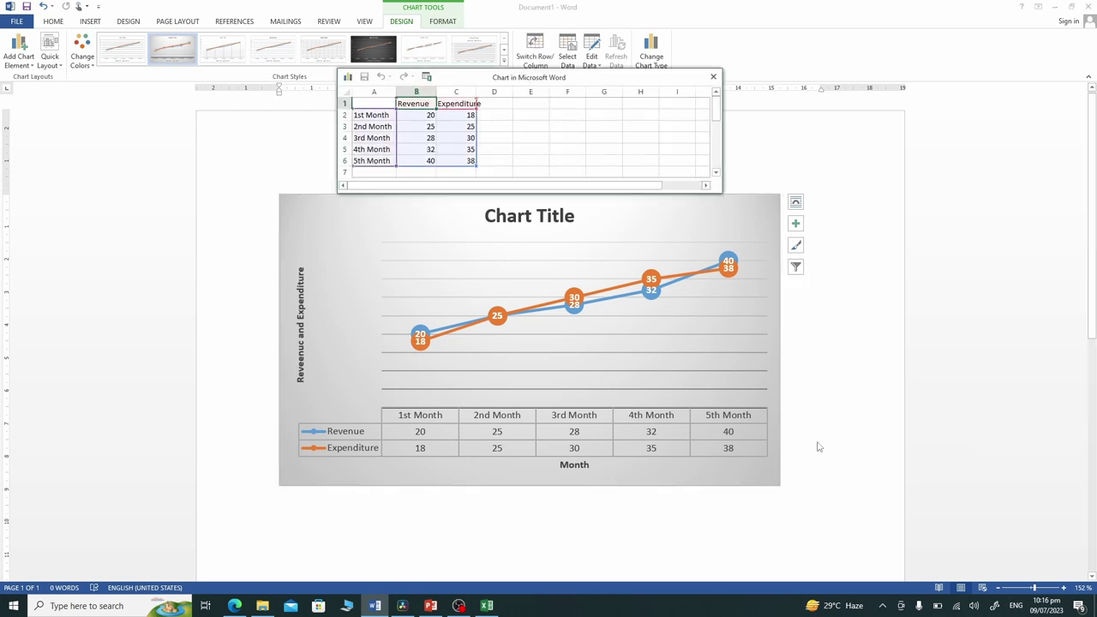
click(495, 104)
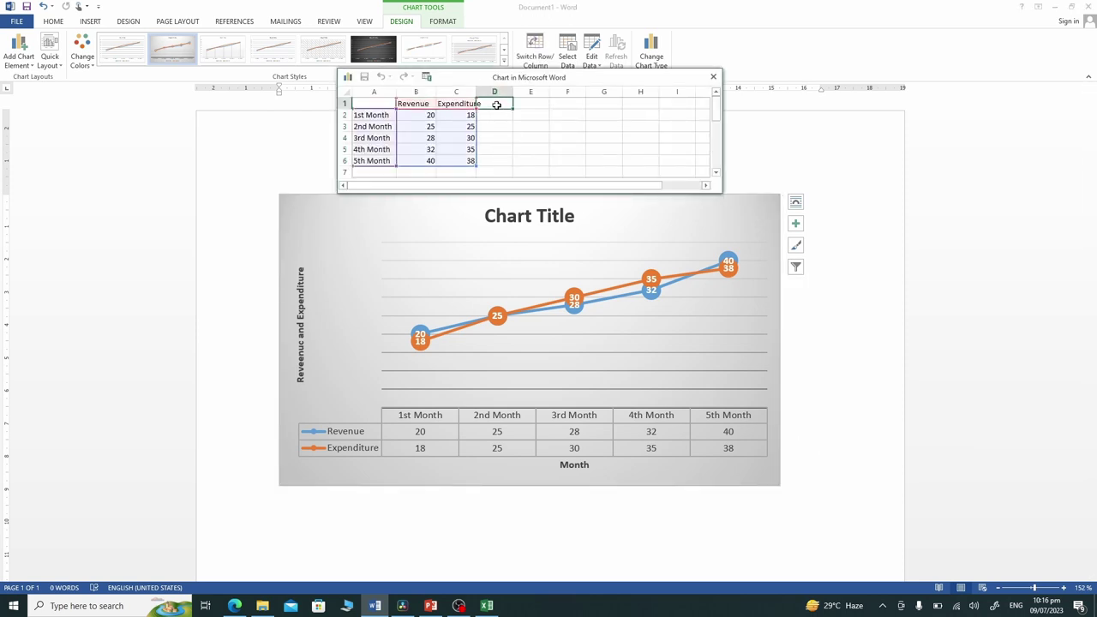
text(Balan)
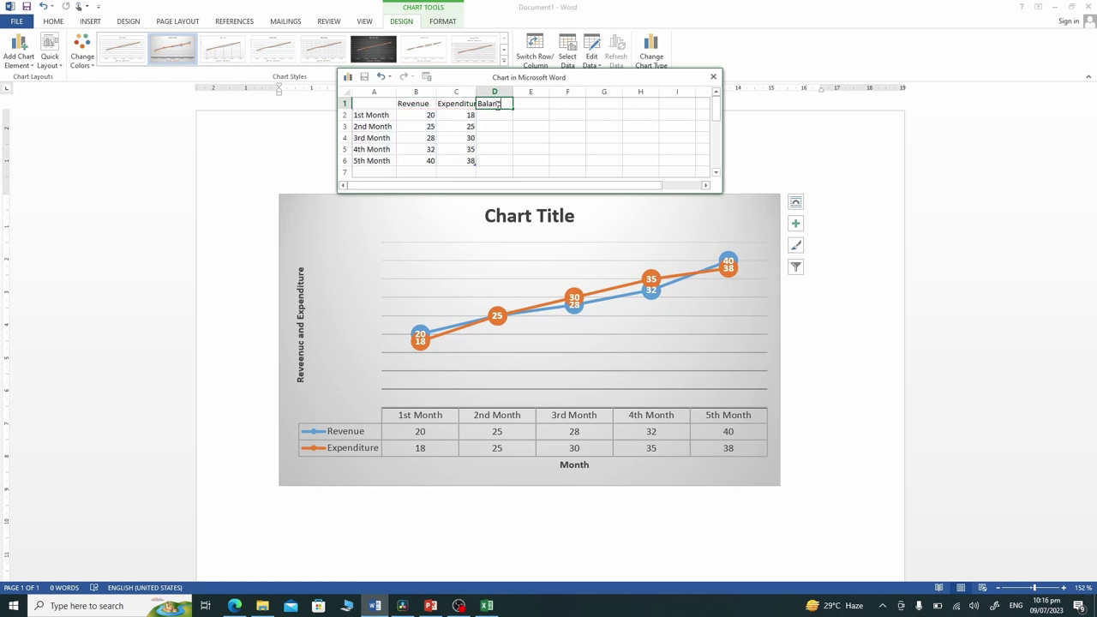
text(ce)
key(Return)
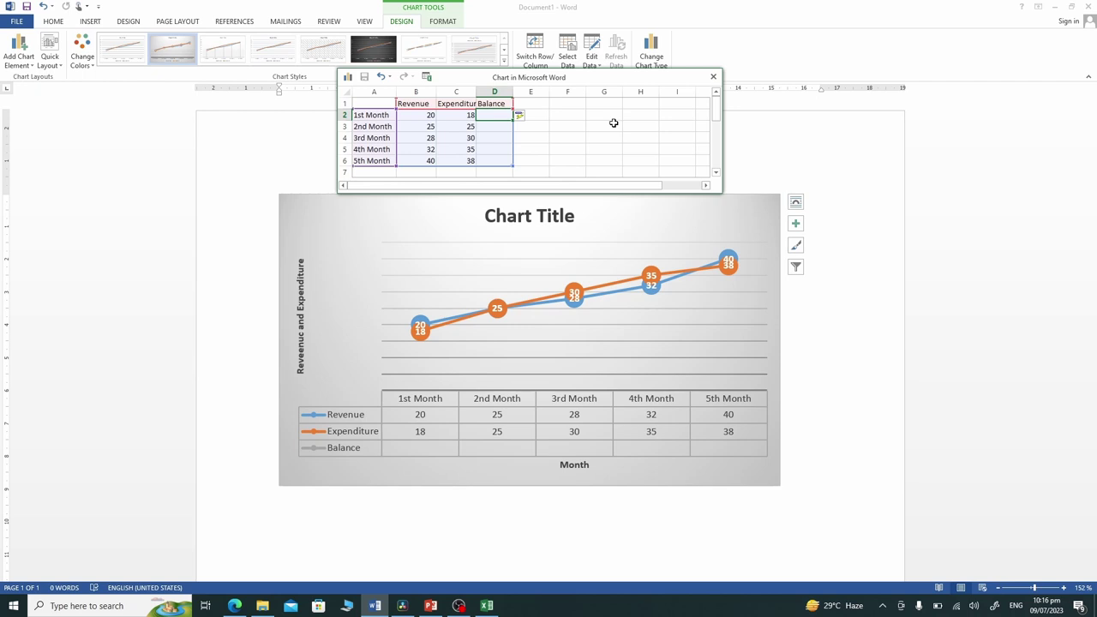
Fill D2:D6 with the Balance values: =B2-C2 (giving 2), 0, -2, -3 and 2
text(=B2-C2)
key(Return)
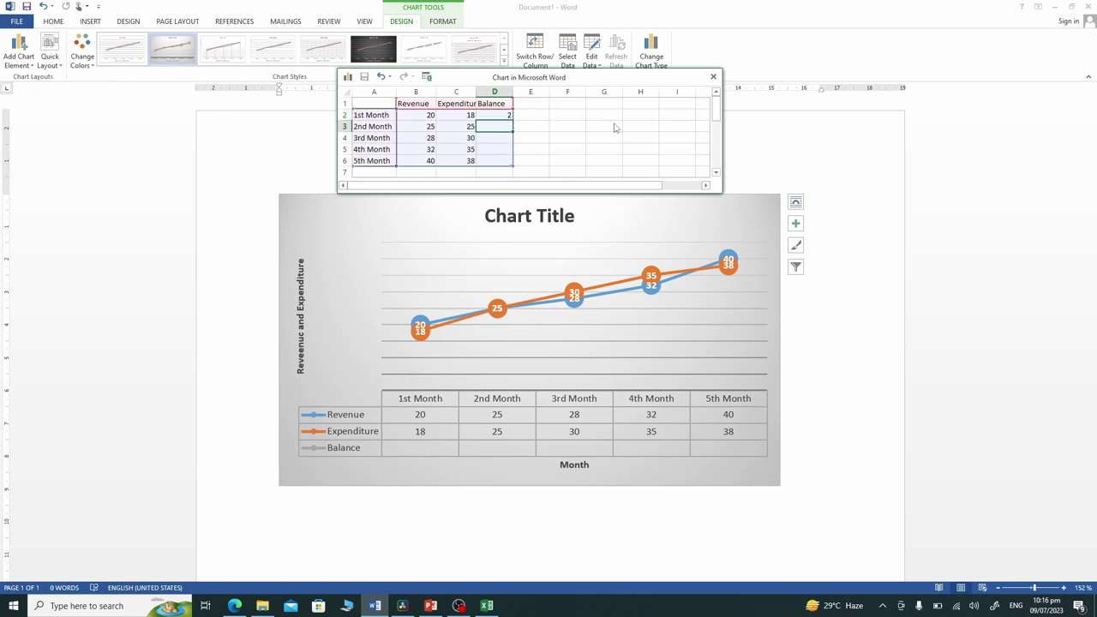
text(0)
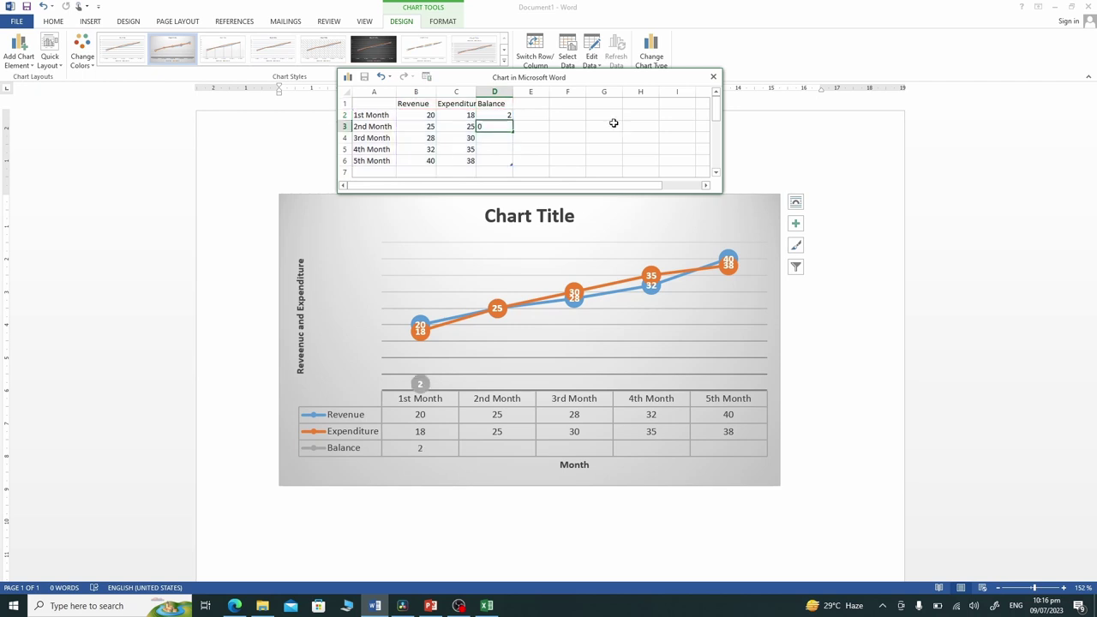
key(Return)
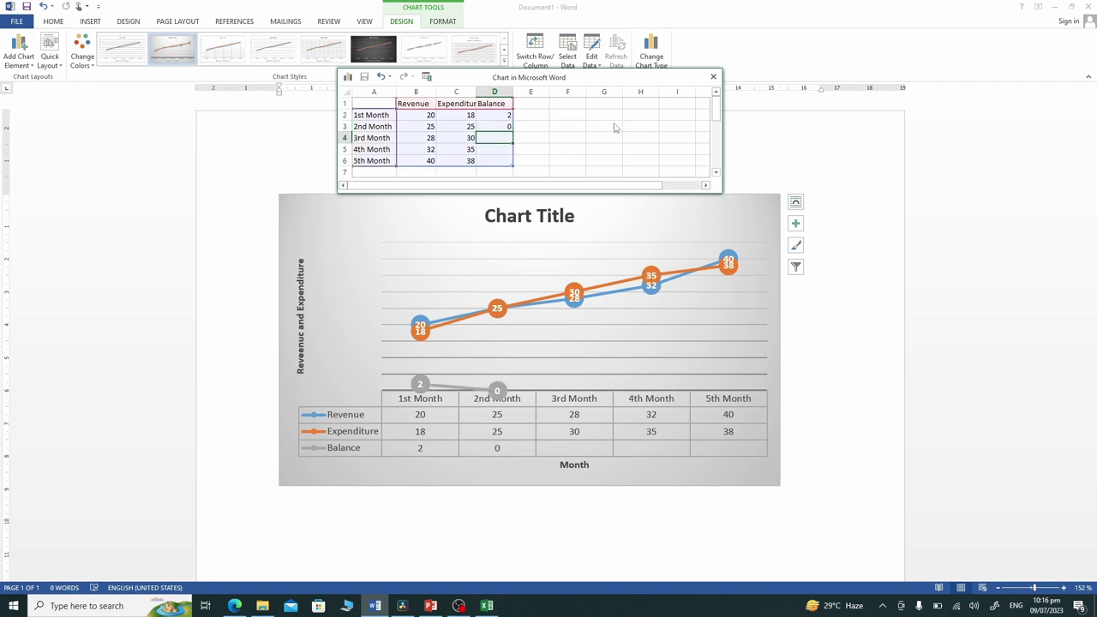
text(-2)
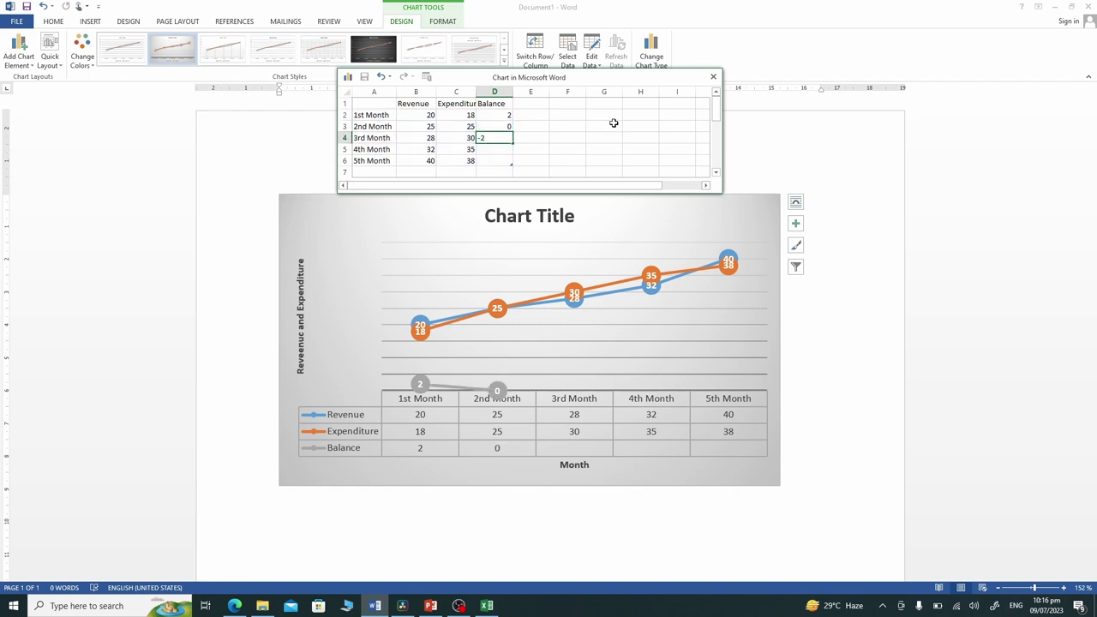
key(Return)
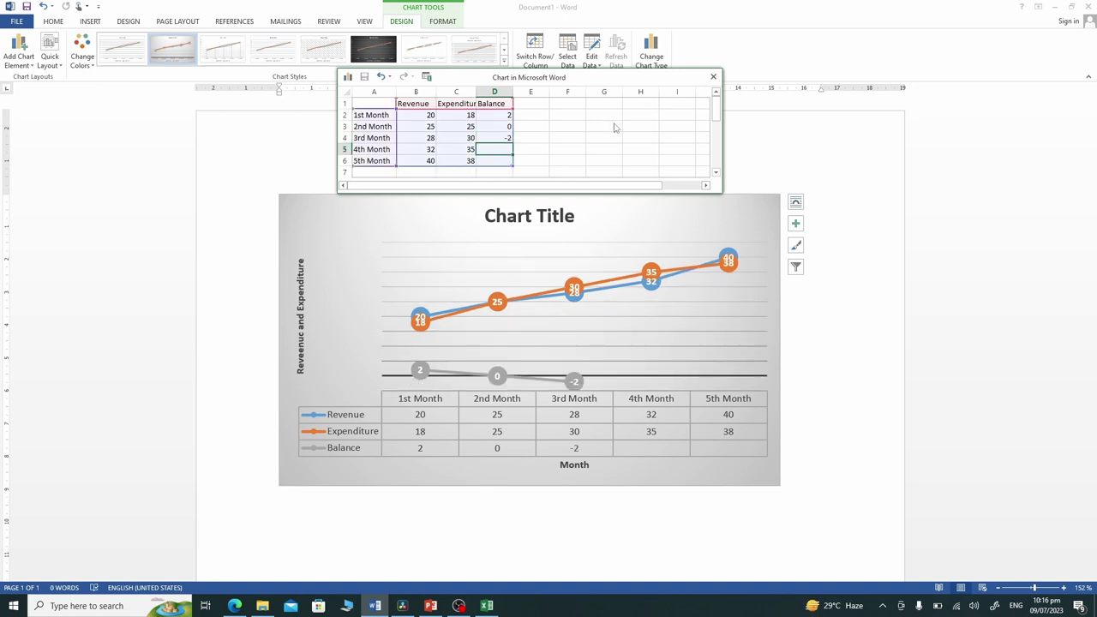
text(-3)
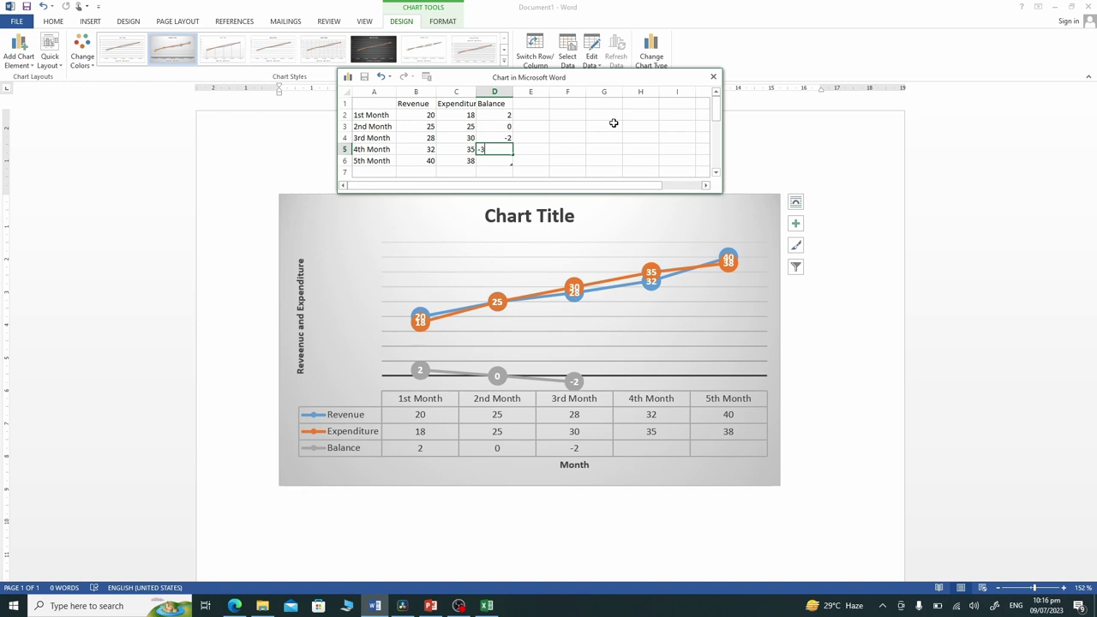
key(Return)
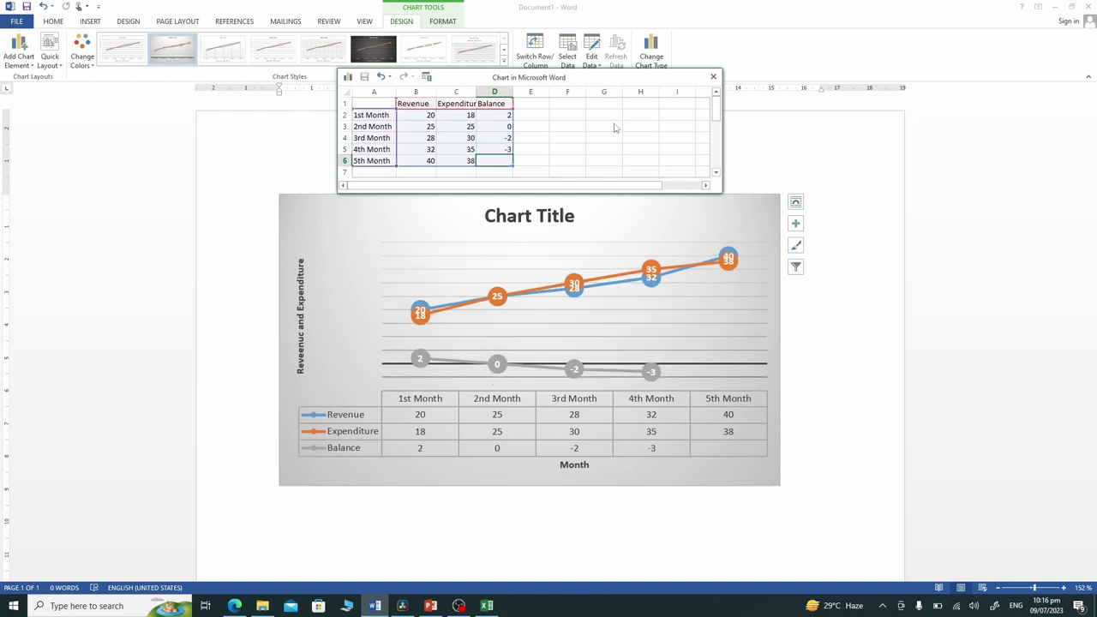
text(2)
key(Return)
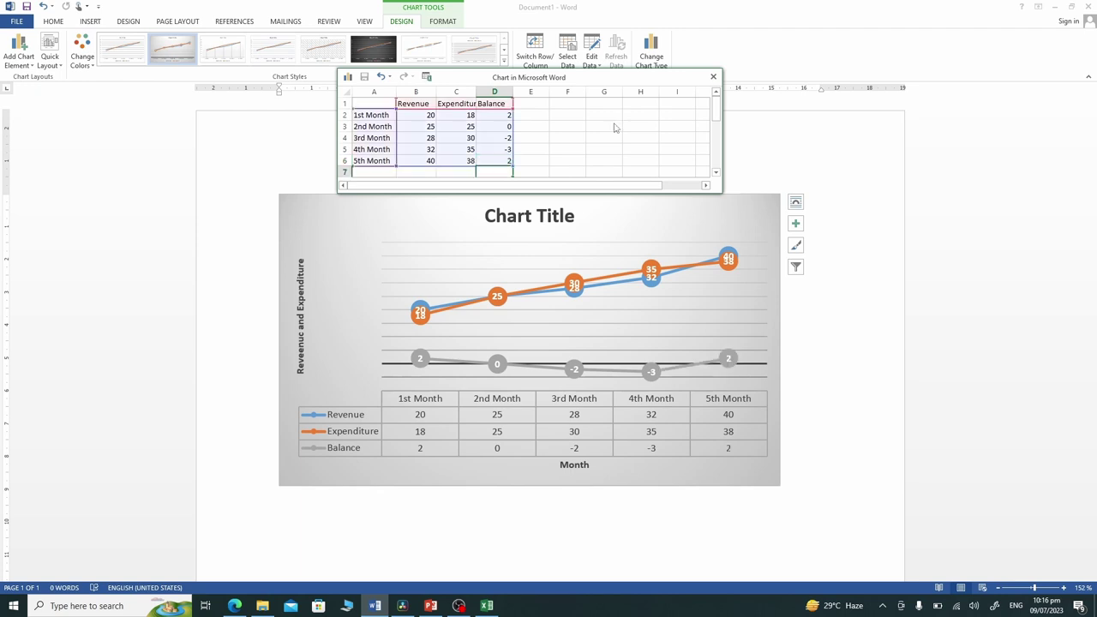
click(713, 77)
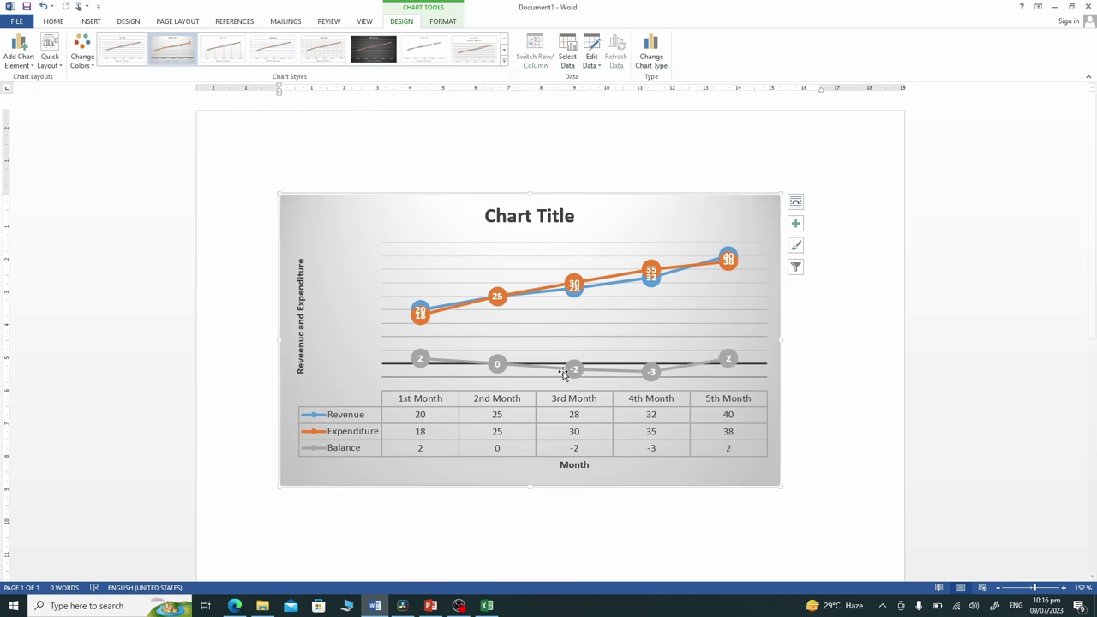